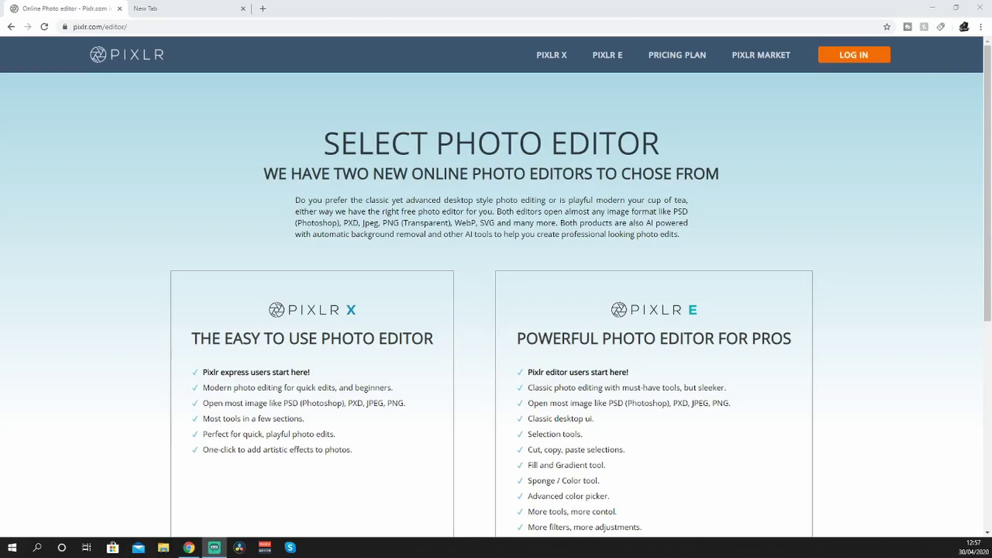
Open the channel-art banner template with its 1546 x 423 safe-area guides in Pixlr X.
{"action": "left_click", "coordinate": [549, 57]}
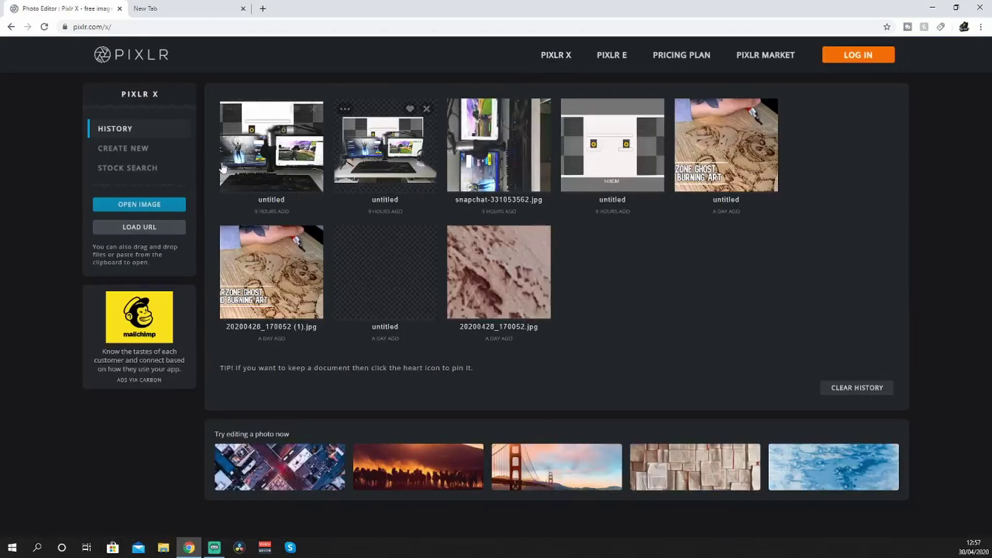
{"action": "left_click", "coordinate": [153, 205]}
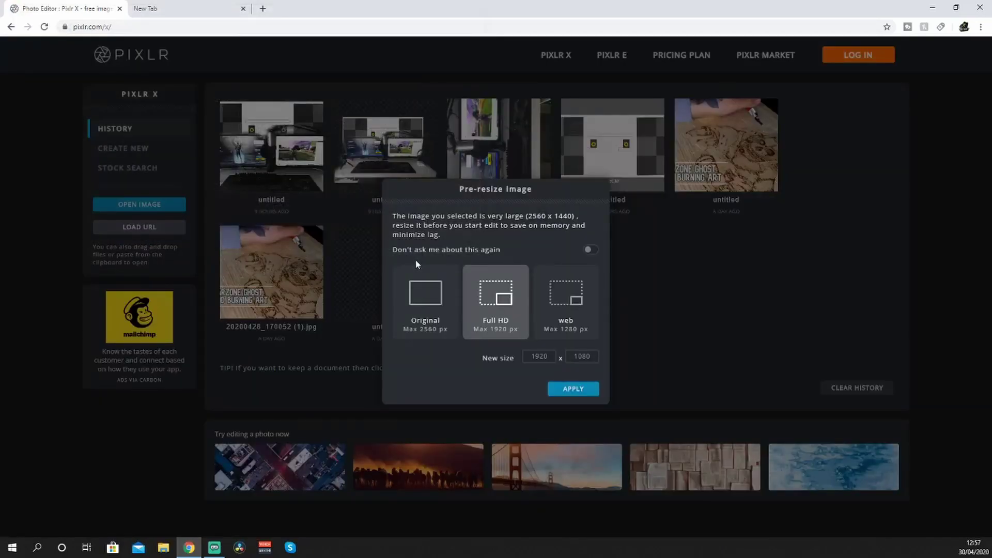
{"action": "left_click", "coordinate": [553, 389]}
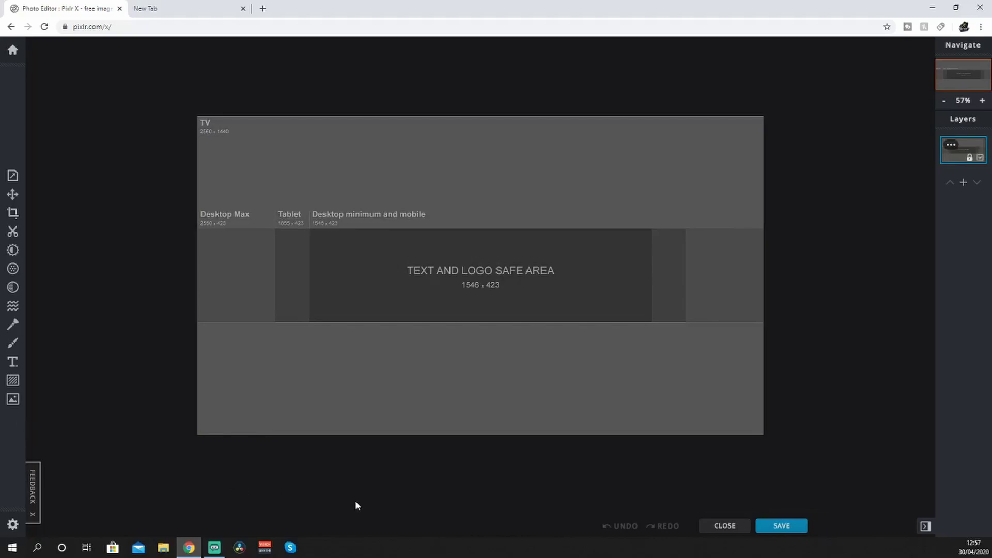
Draw a light-blue #4DBEF7 filled rectangle on a new empty layer across the safe-area band.
{"action": "key", "text": "d"}
{"action": "left_click", "coordinate": [964, 215]}
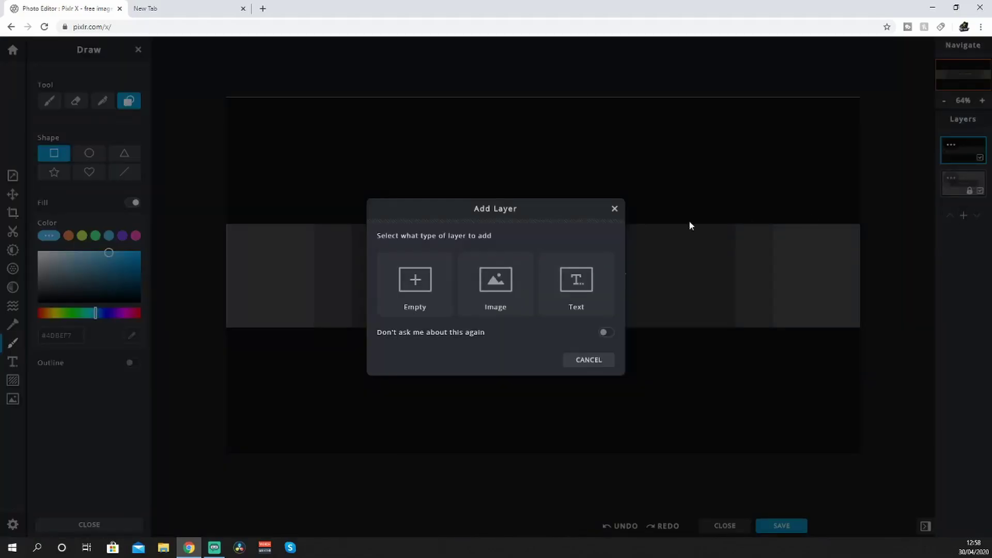
{"action": "left_click", "coordinate": [420, 279]}
{"action": "left_click_drag", "start_coordinate": [227, 225], "coordinate": [868, 328]}
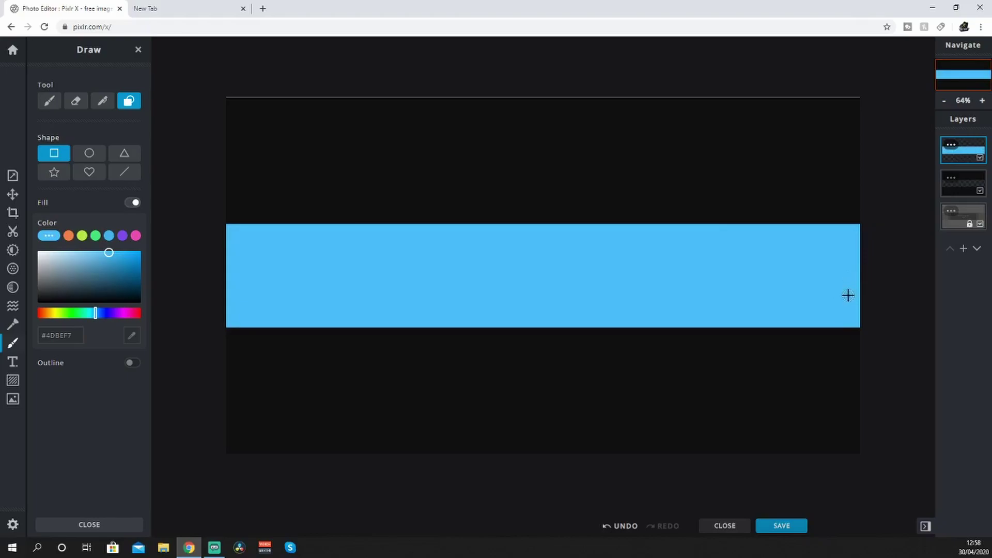
{"action": "left_click", "coordinate": [13, 399]}
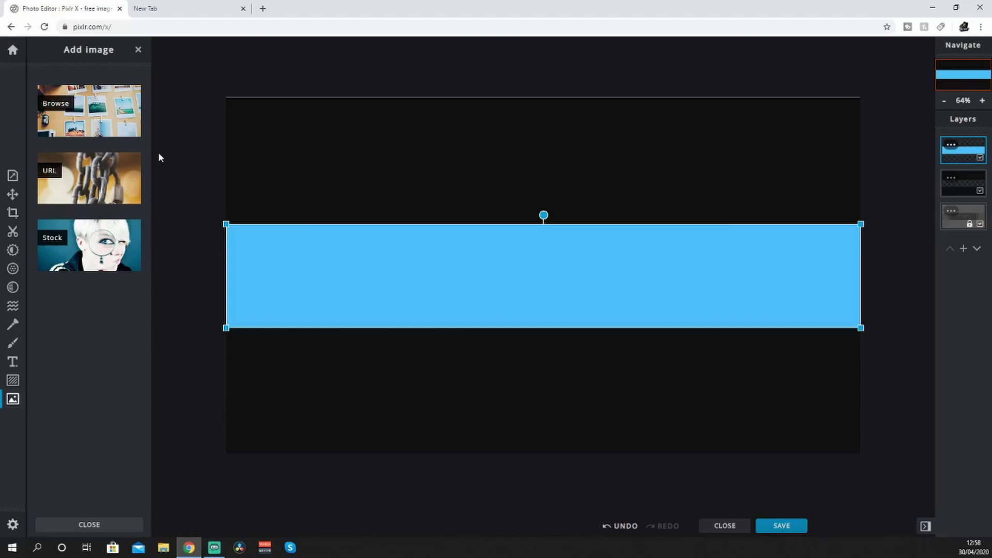
Add the NEON logo image file as a new layer in the banner.
{"action": "left_click", "coordinate": [963, 216]}
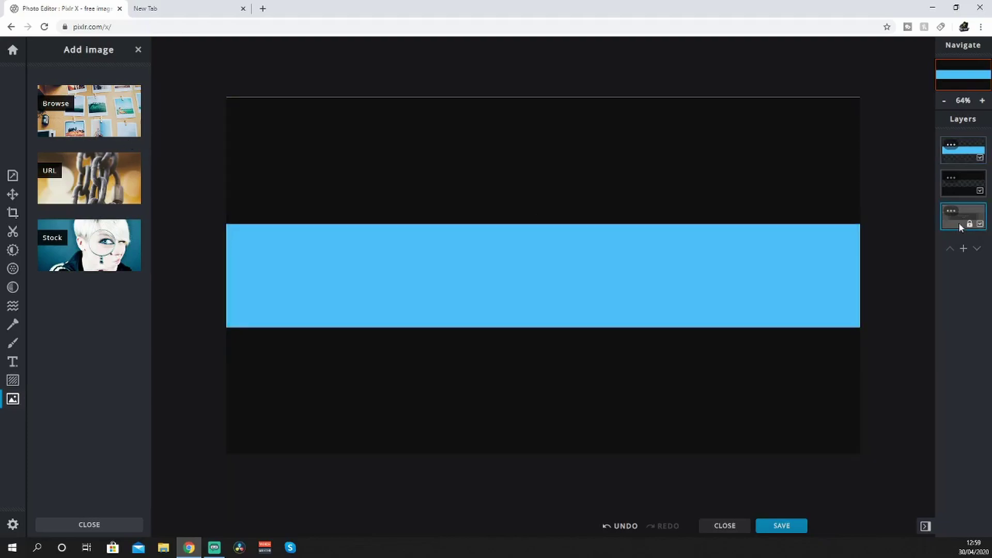
{"action": "left_click", "coordinate": [94, 132]}
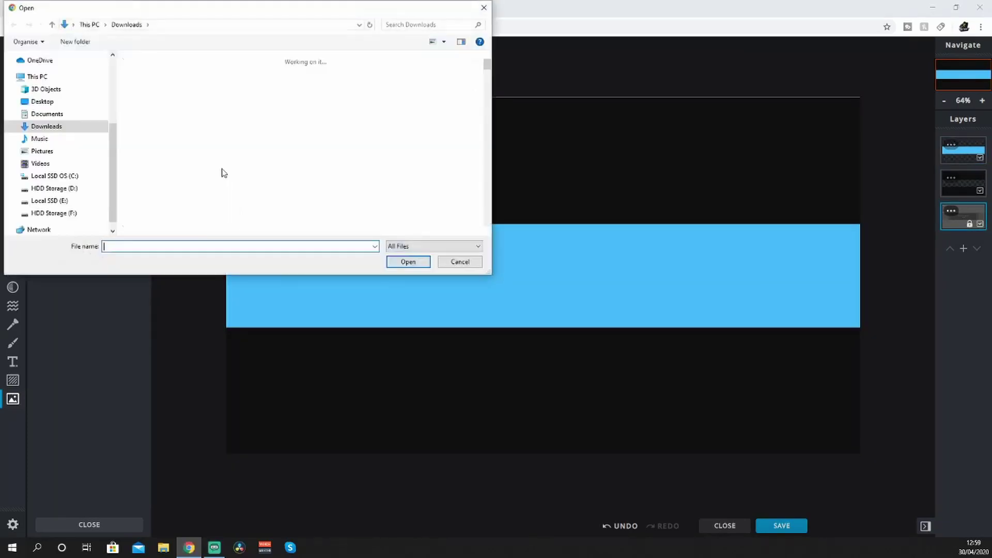
{"action": "left_click", "coordinate": [271, 98]}
{"action": "left_click", "coordinate": [400, 260]}
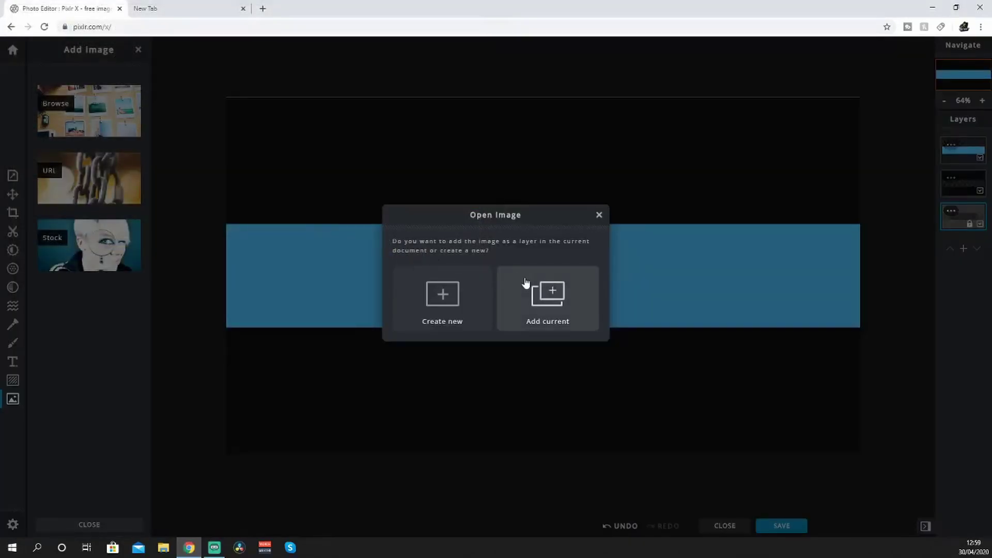
{"action": "left_click", "coordinate": [547, 300]}
Shrink the NEON logo and centre it on the blue band.
{"action": "mouse_move", "coordinate": [561, 271]}
{"action": "left_mouse_down"}
{"action": "mouse_move", "coordinate": [557, 259]}
{"action": "mouse_move", "coordinate": [563, 265]}
{"action": "left_mouse_up"}
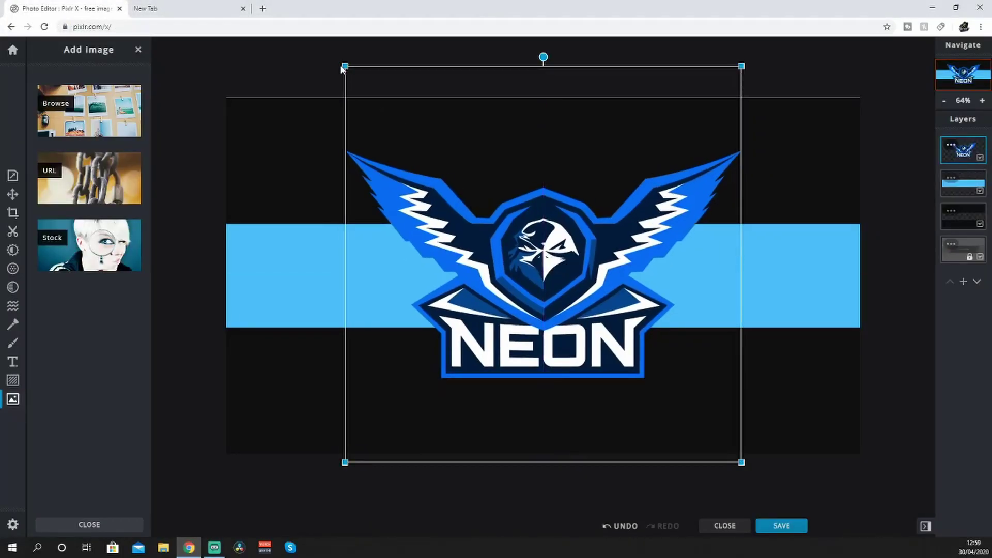
{"action": "left_click_drag", "start_coordinate": [340, 62], "coordinate": [615, 336]}
{"action": "left_click_drag", "start_coordinate": [683, 389], "coordinate": [545, 269]}
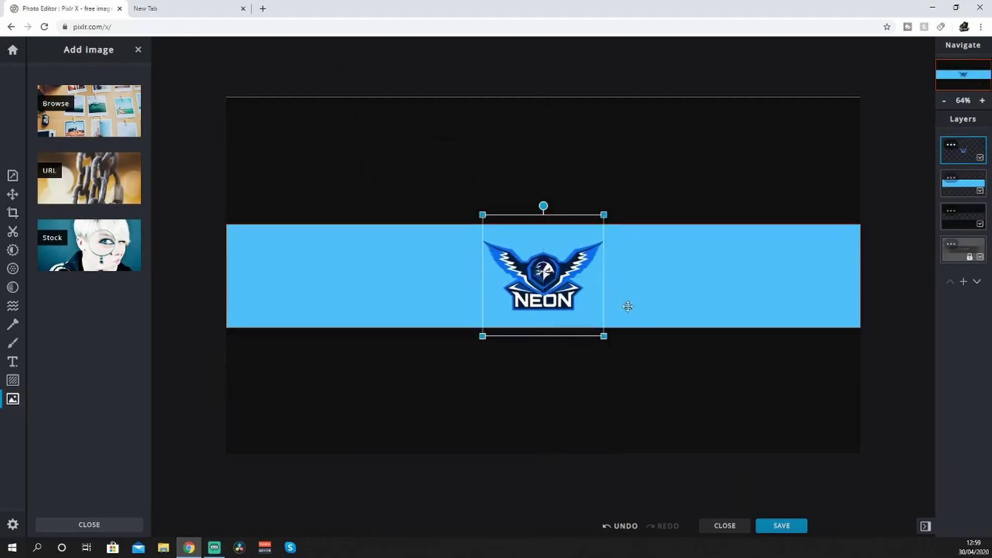
{"action": "left_click", "coordinate": [629, 304]}
Paste a large NEON logo copy and move the small logo layer to the top.
{"action": "key", "text": "ctrl+v"}
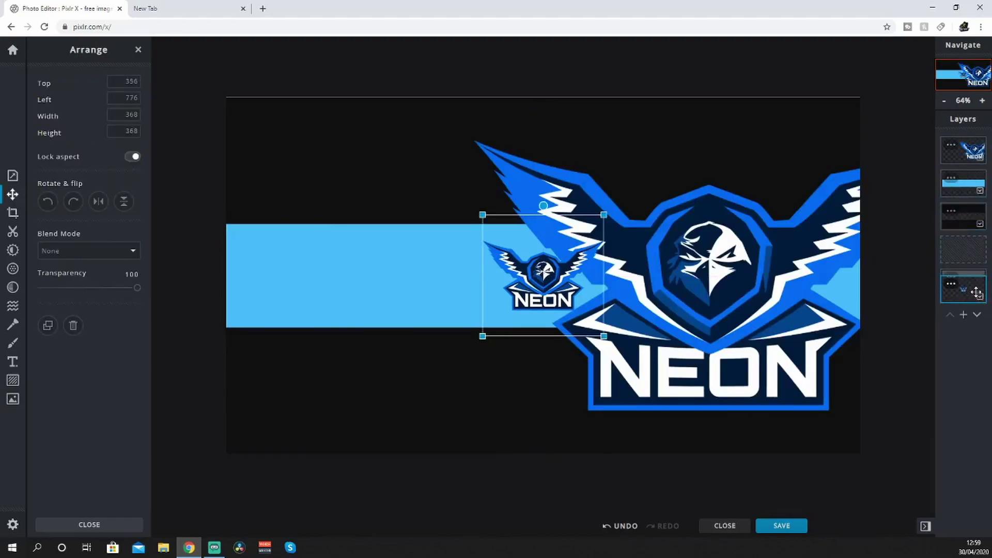
{"action": "left_click_drag", "start_coordinate": [964, 249], "coordinate": [964, 151]}
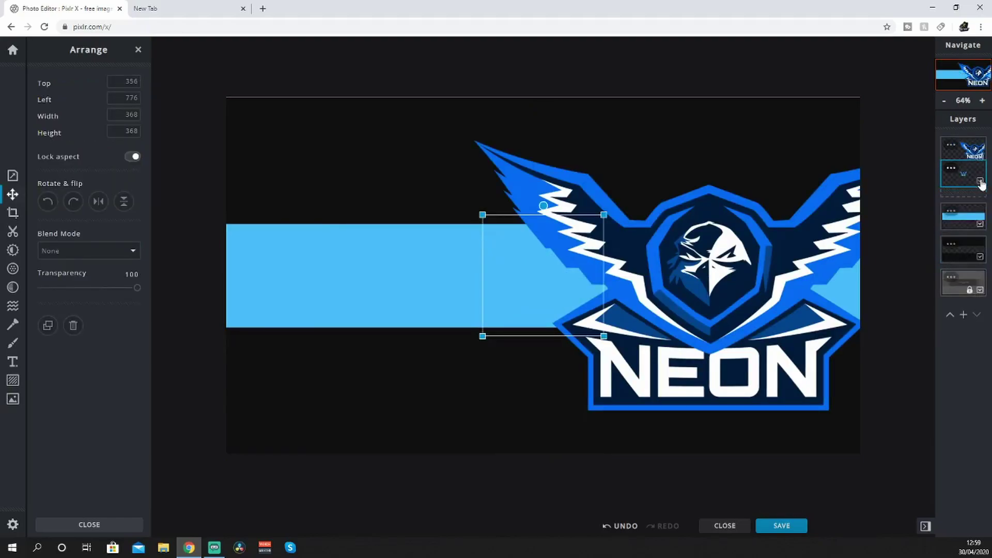
{"action": "left_click", "coordinate": [572, 199]}
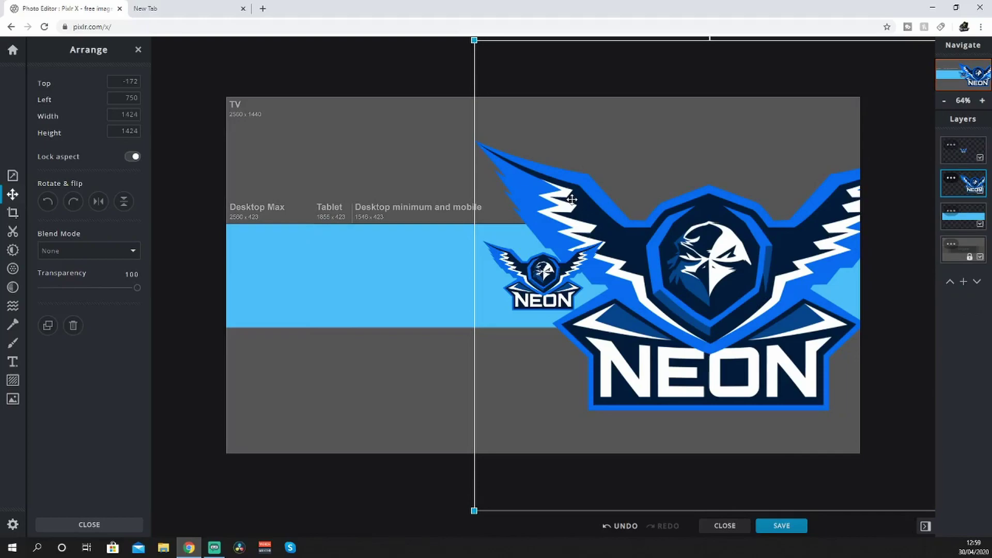
Fade the large NEON logo to 25 transparency and duplicate its layer.
{"action": "left_click", "coordinate": [953, 178]}
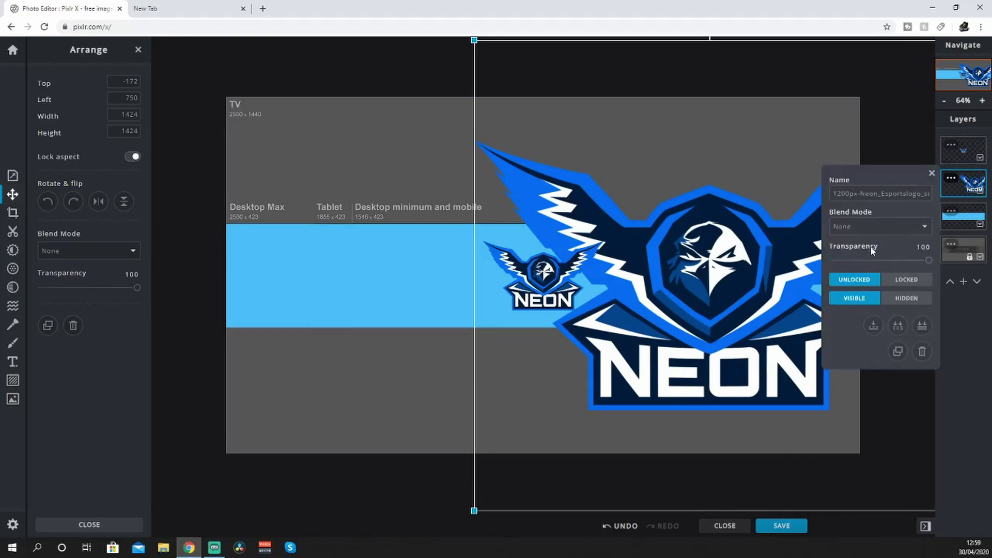
{"action": "left_click", "coordinate": [886, 261]}
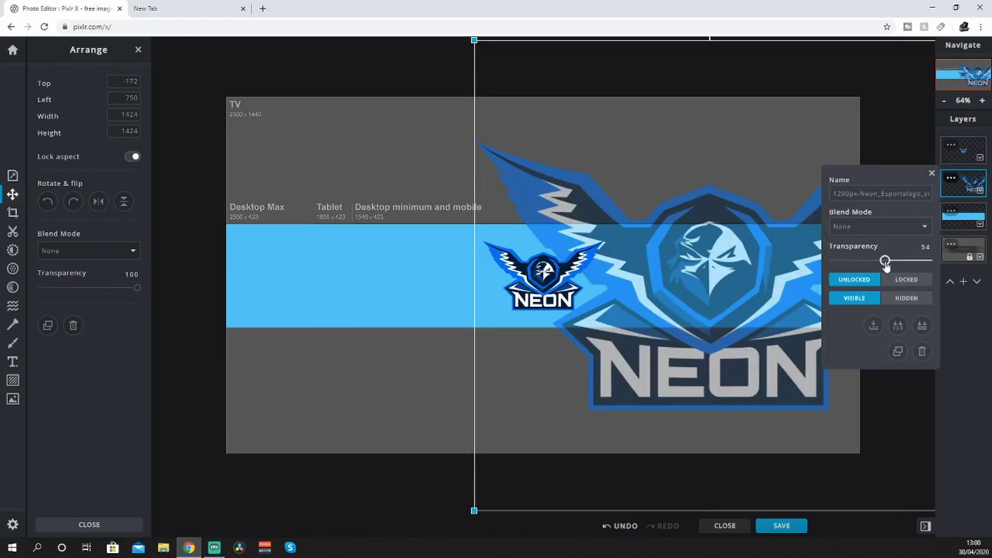
{"action": "left_click_drag", "start_coordinate": [885, 265], "coordinate": [858, 274]}
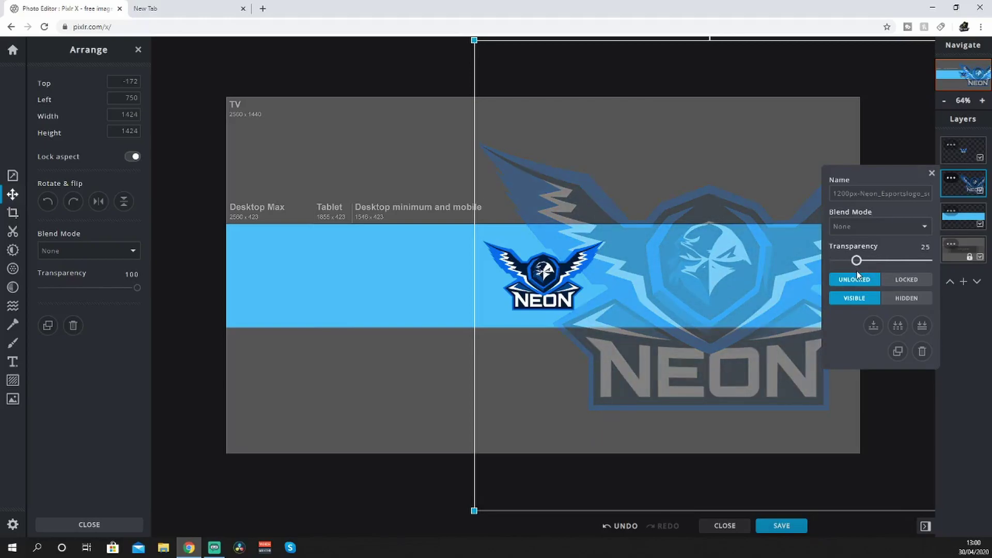
{"action": "left_click", "coordinate": [898, 351]}
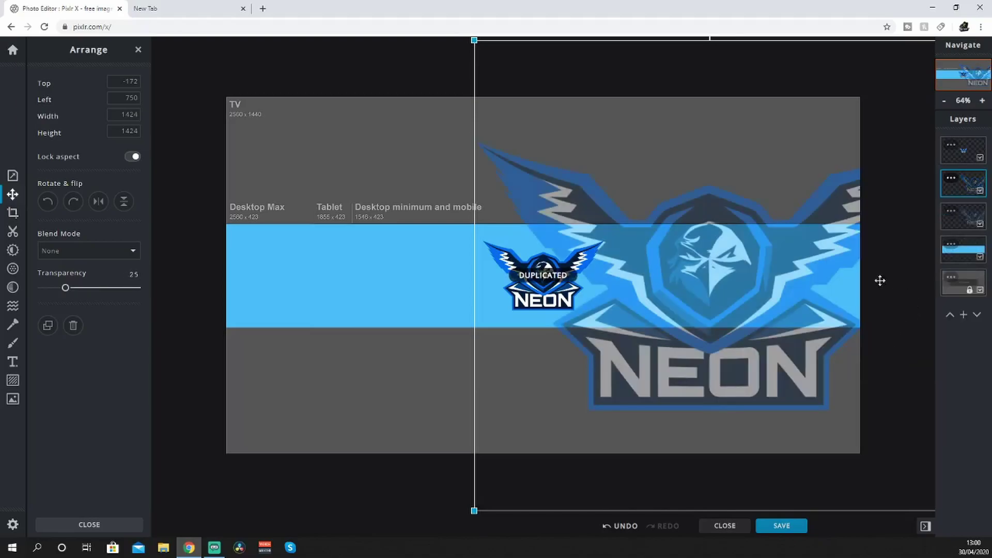
Move the faded logo copy to the band's left and cover the margins with black.
{"action": "left_click_drag", "start_coordinate": [791, 266], "coordinate": [454, 264]}
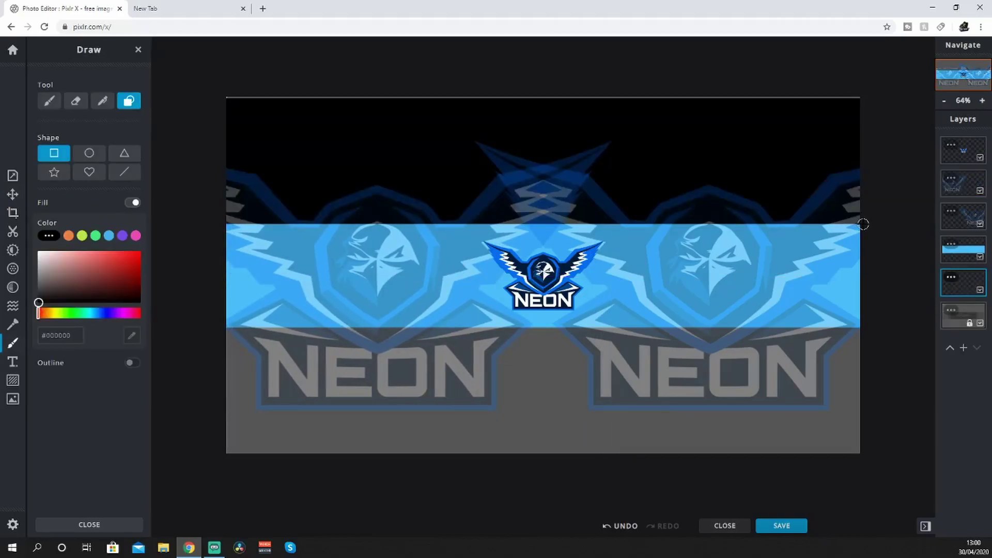
{"action": "left_click", "coordinate": [955, 281]}
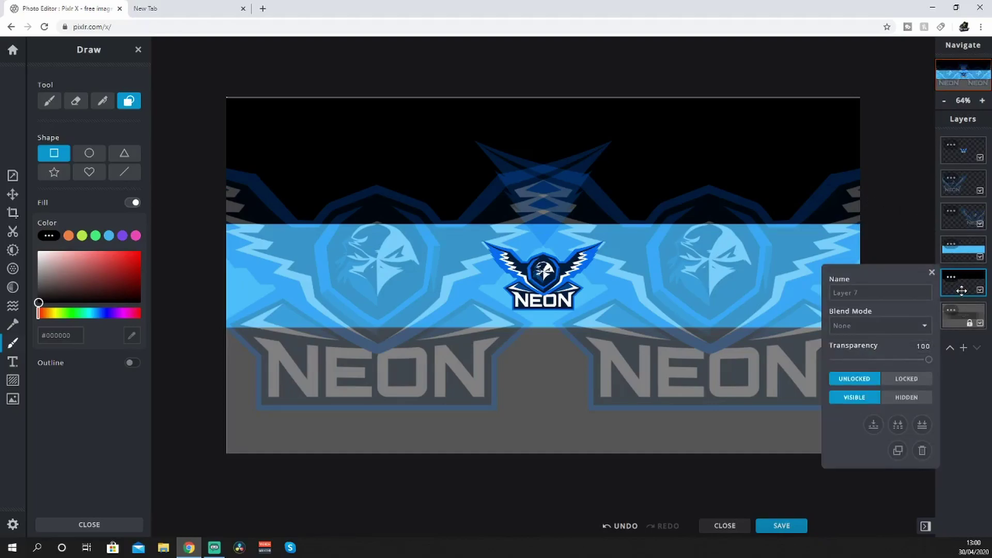
{"action": "left_click_drag", "start_coordinate": [967, 277], "coordinate": [981, 145]}
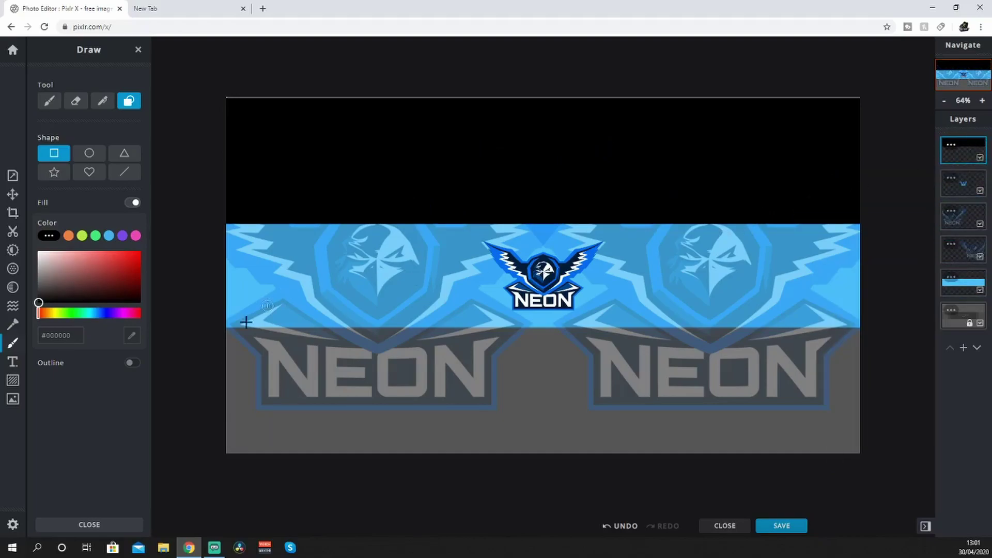
{"action": "left_click_drag", "start_coordinate": [222, 327], "coordinate": [871, 471]}
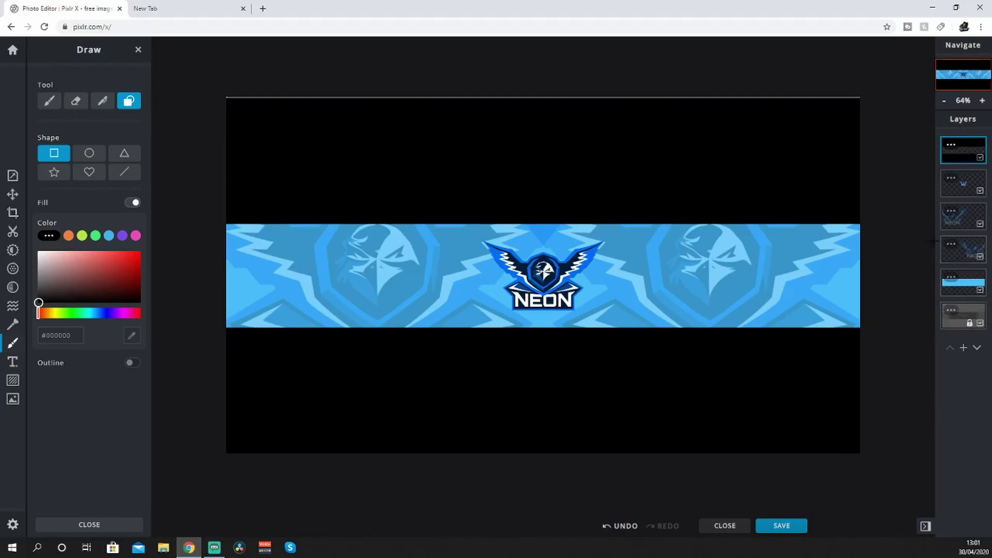
{"action": "left_click", "coordinate": [956, 222]}
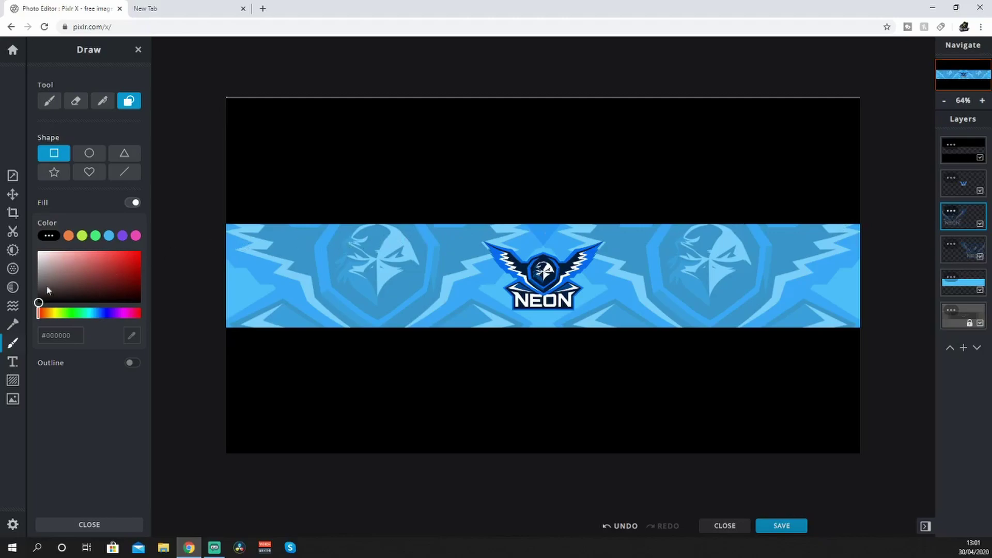
Apply a Blur of 19 to both faded side NEON logo layers.
{"action": "left_click", "coordinate": [13, 270]}
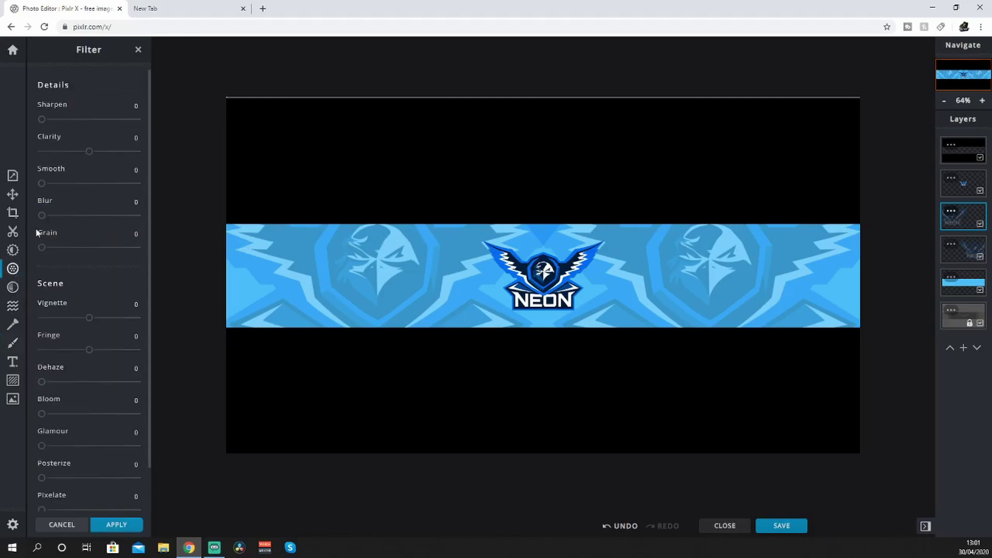
{"action": "mouse_move", "coordinate": [43, 223]}
{"action": "left_mouse_down"}
{"action": "mouse_move", "coordinate": [72, 222]}
{"action": "mouse_move", "coordinate": [60, 228]}
{"action": "left_mouse_up"}
{"action": "left_click", "coordinate": [971, 254]}
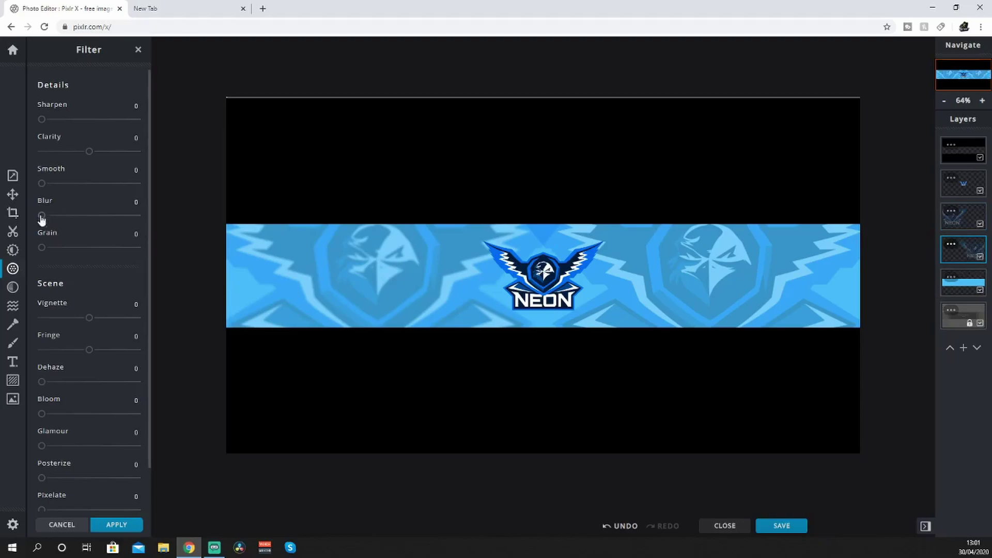
{"action": "left_click_drag", "start_coordinate": [58, 216], "coordinate": [61, 220]}
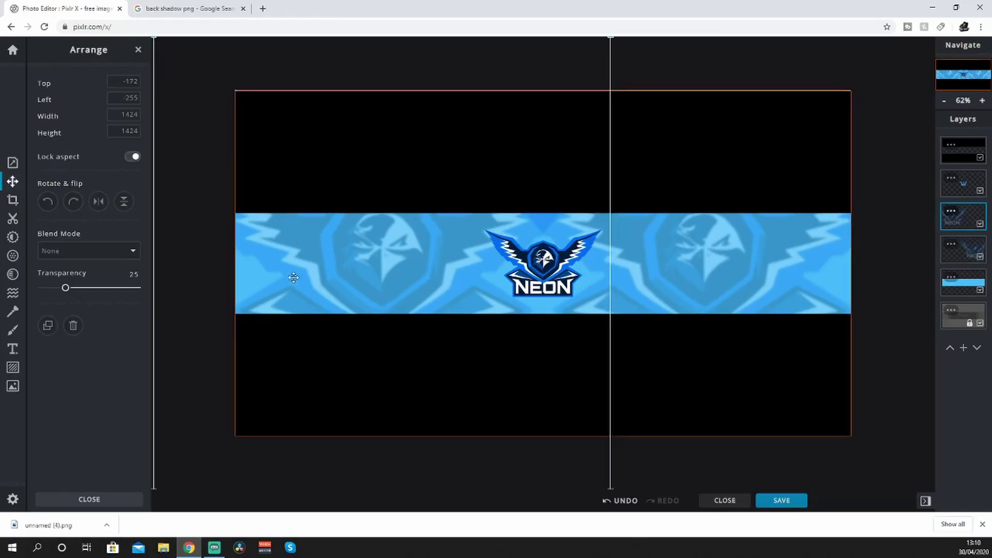
Mirror the left faded logo horizontally and add the blurred shadow image as a layer.
{"action": "left_click", "coordinate": [95, 202]}
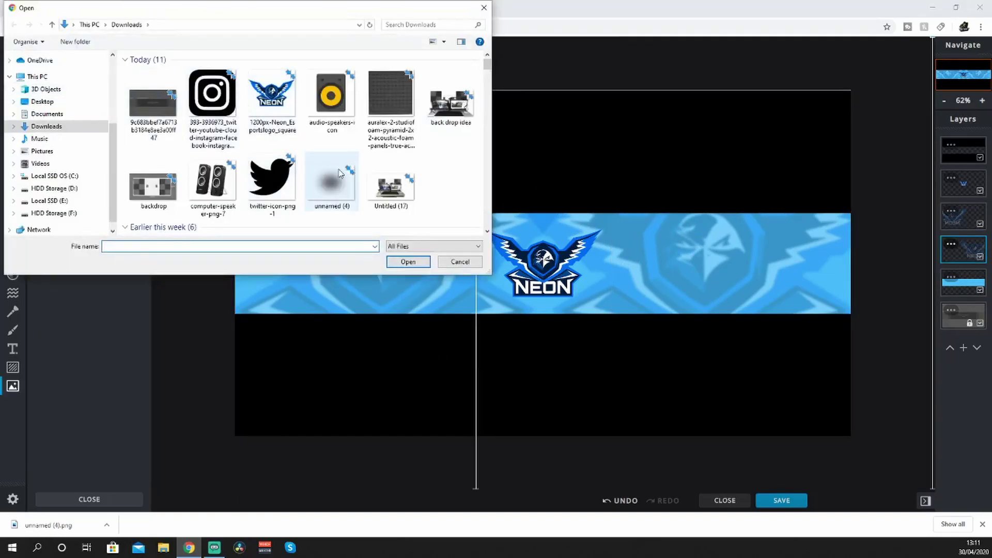
{"action": "left_click", "coordinate": [331, 180]}
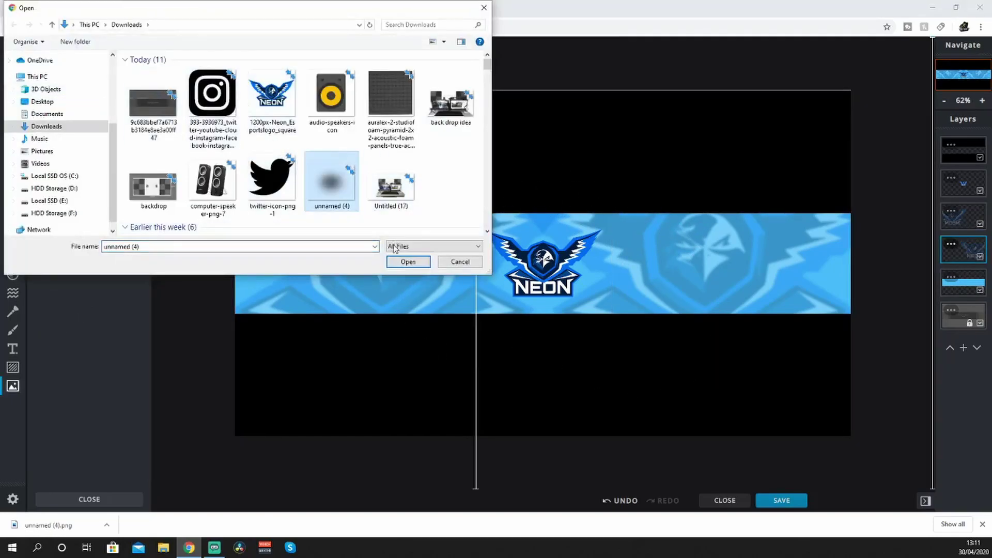
{"action": "left_click", "coordinate": [405, 200]}
{"action": "left_click", "coordinate": [546, 274]}
Enlarge the shadow image and position it over the banner's left side.
{"action": "left_click_drag", "start_coordinate": [546, 274], "coordinate": [602, 91]}
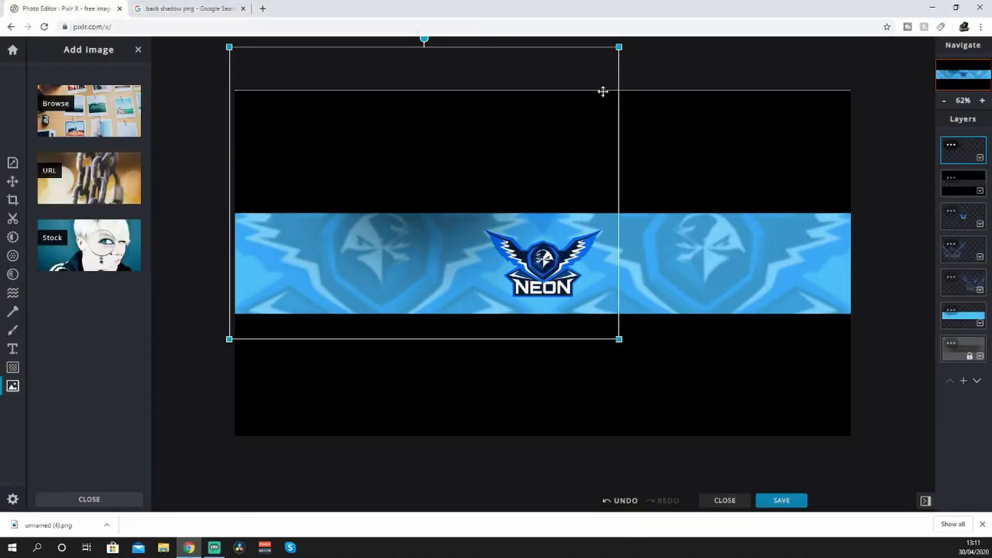
{"action": "left_click_drag", "start_coordinate": [507, 151], "coordinate": [333, 224]}
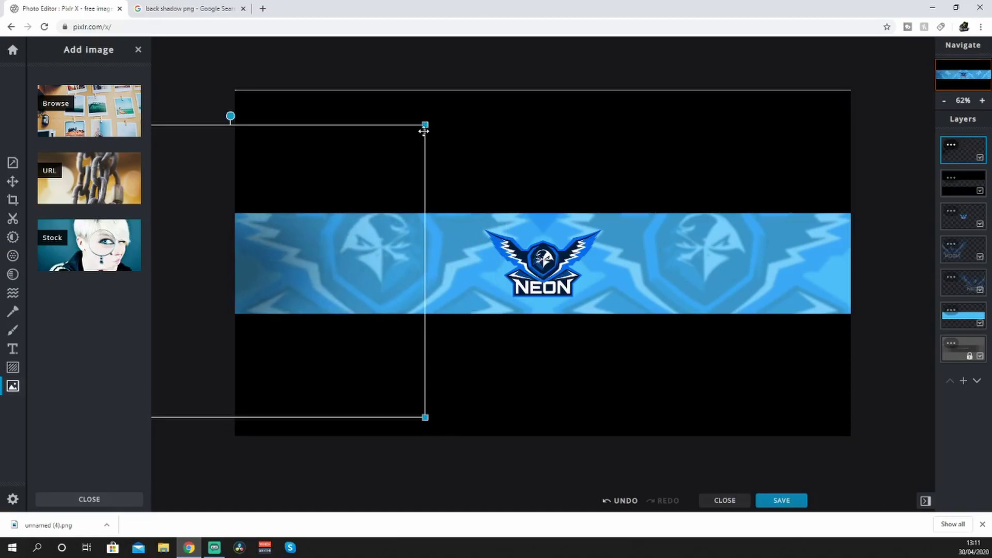
{"action": "left_click_drag", "start_coordinate": [424, 131], "coordinate": [667, 46]}
{"action": "left_click_drag", "start_coordinate": [489, 169], "coordinate": [348, 236]}
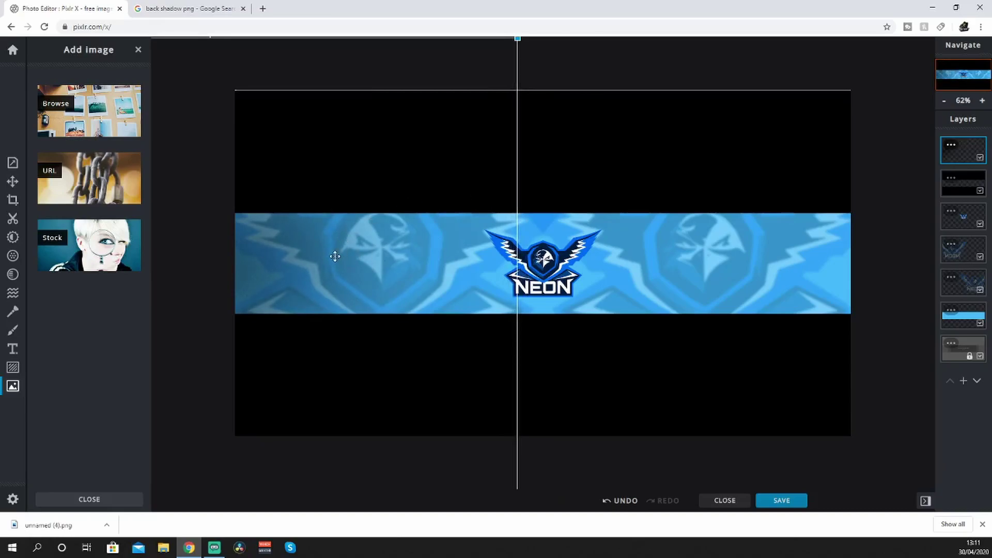
Duplicate the shadow layer and move the copy to the canvas centre.
{"action": "left_click", "coordinate": [952, 147]}
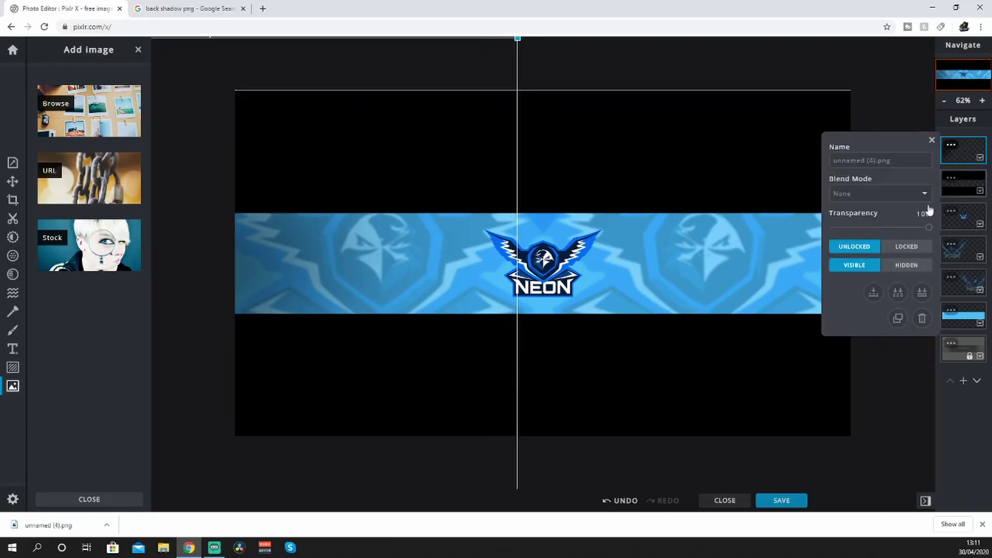
{"action": "left_click", "coordinate": [897, 316]}
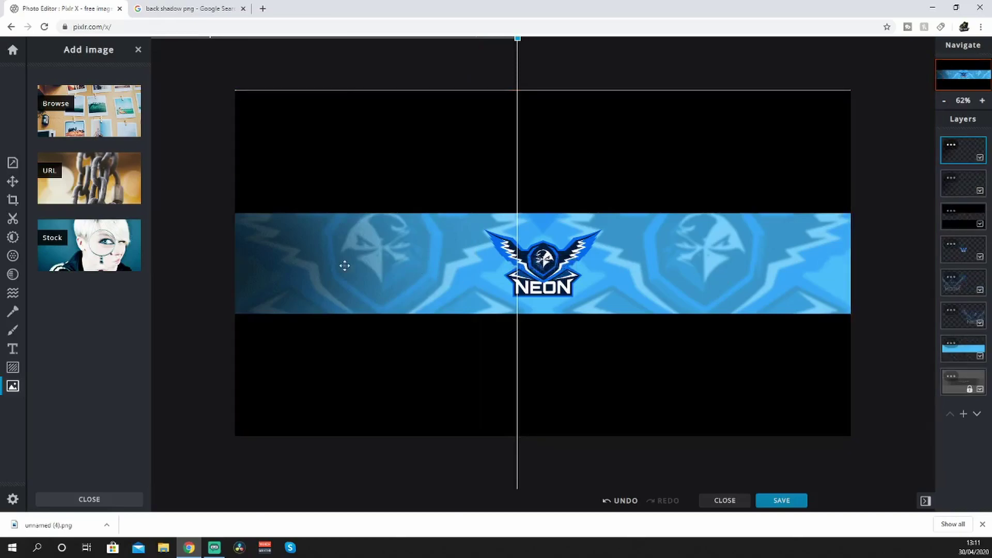
{"action": "left_click_drag", "start_coordinate": [343, 264], "coordinate": [899, 258]}
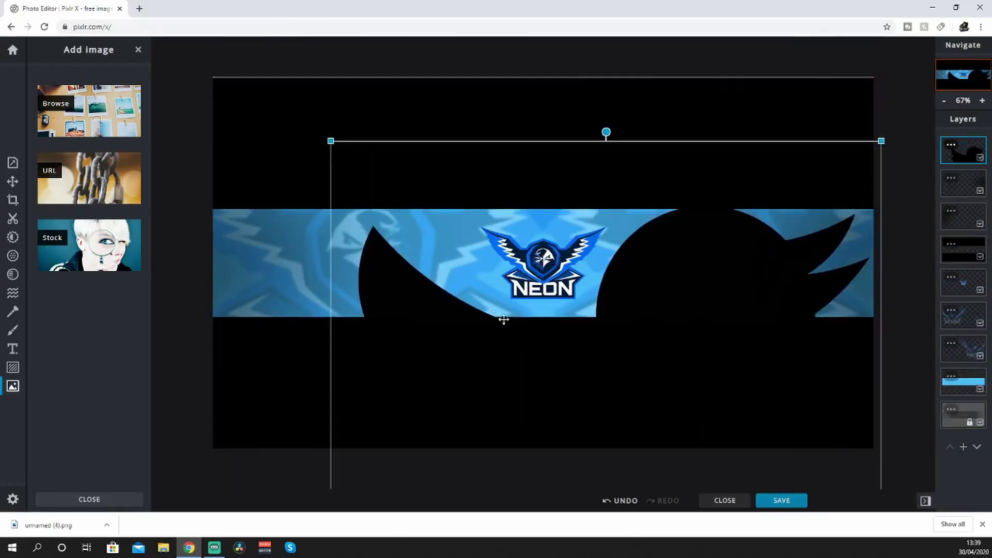
Shrink the black Twitter bird and place it on the blue band left of the logo.
{"action": "left_click_drag", "start_coordinate": [331, 150], "coordinate": [365, 259]}
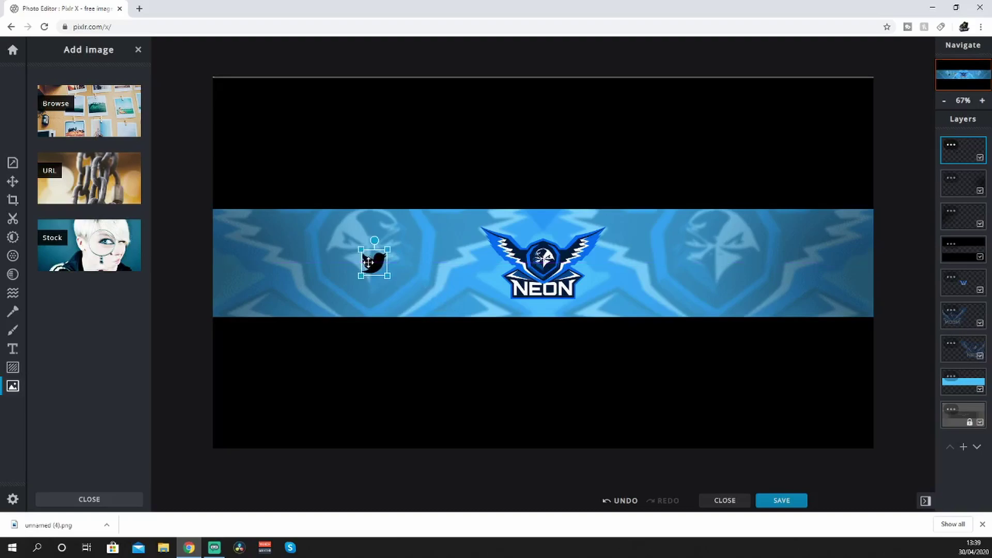
{"action": "left_click", "coordinate": [962, 412]}
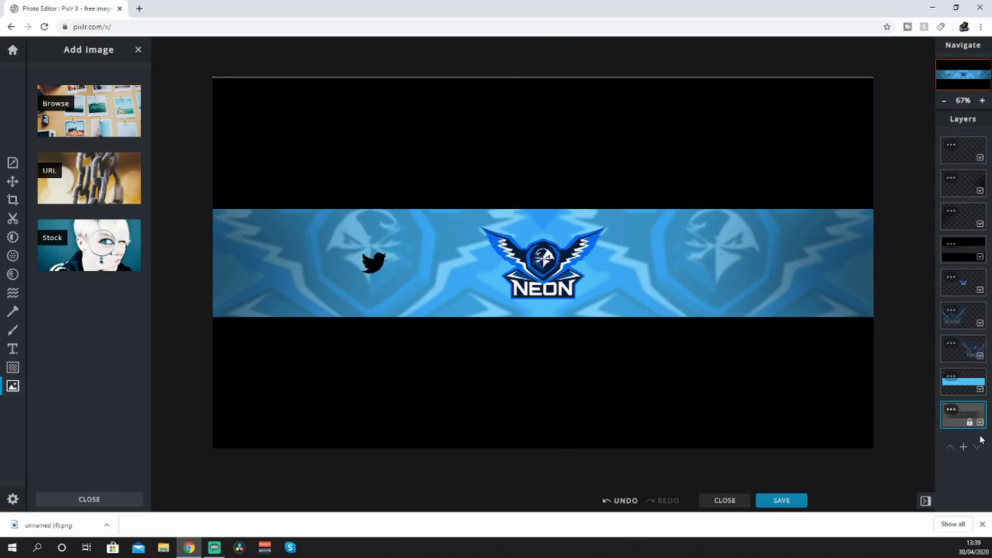
Unlock the Background template layer and move it to the top of the stack.
{"action": "left_click", "coordinate": [950, 409]}
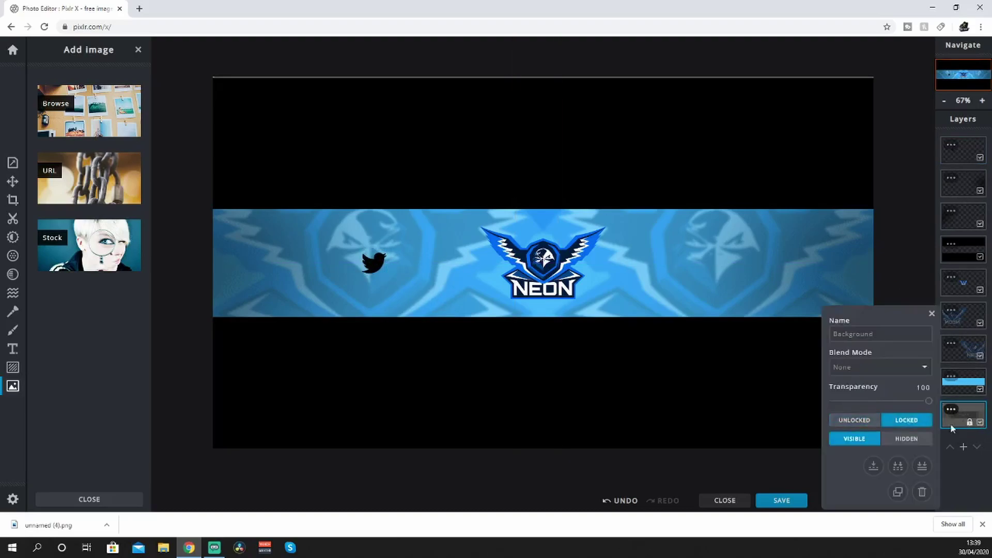
{"action": "left_click", "coordinate": [876, 440]}
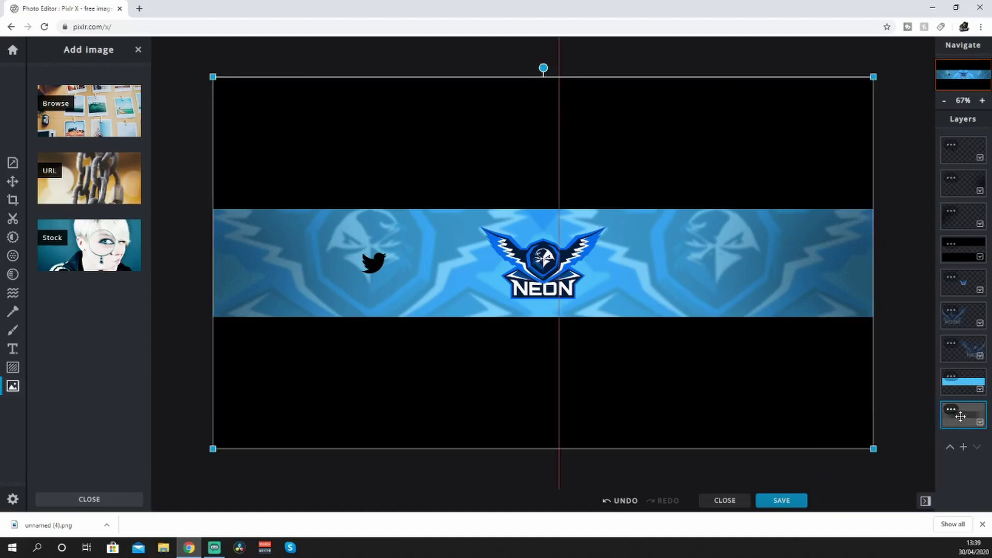
{"action": "left_click_drag", "start_coordinate": [960, 416], "coordinate": [962, 150]}
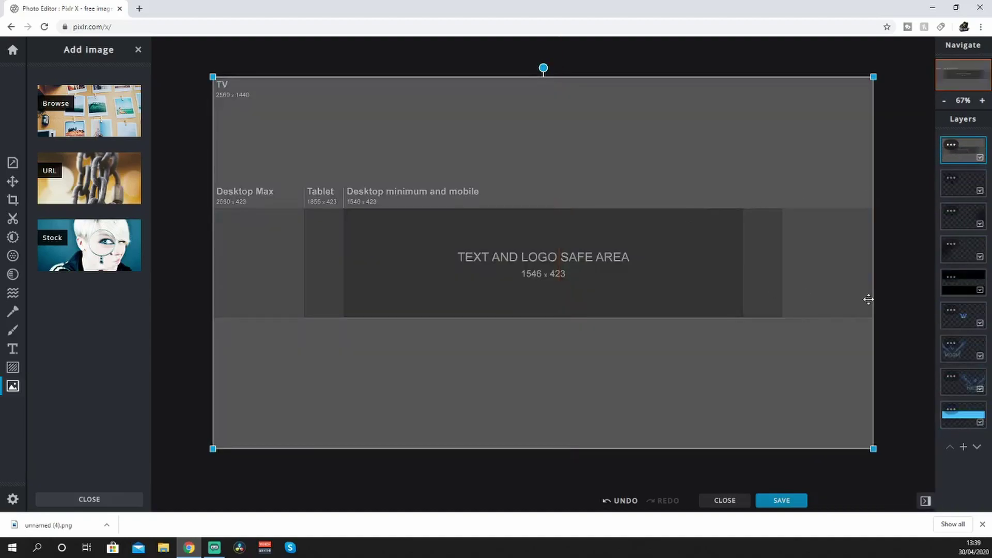
Align the Twitter bird with the safe area's left edge and bring up the image-adding options.
{"action": "left_click_drag", "start_coordinate": [376, 261], "coordinate": [361, 265]}
{"action": "left_click", "coordinate": [412, 277]}
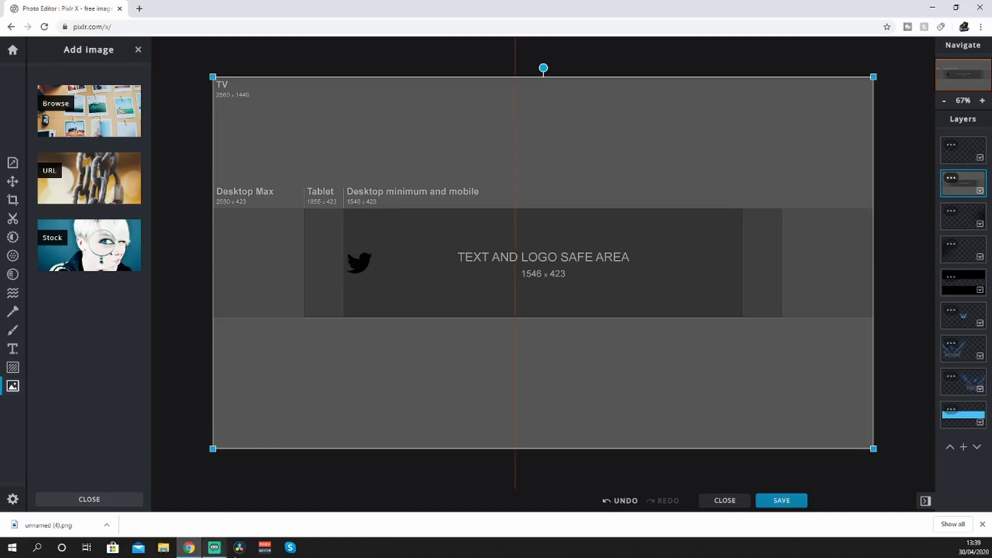
{"action": "left_click", "coordinate": [12, 386]}
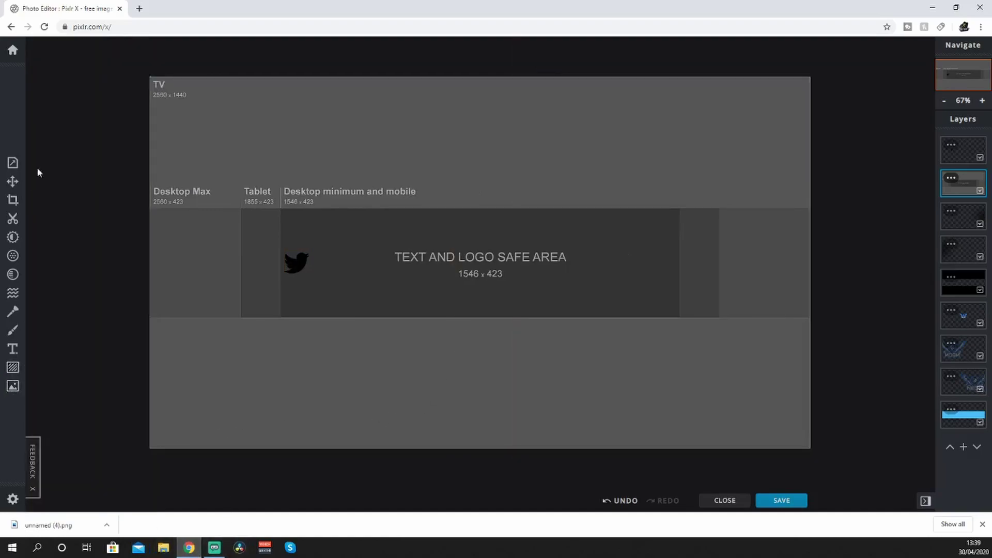
{"action": "left_click", "coordinate": [13, 385]}
Add a shrunken Instagram icon right of the NEON logo and send the template layer to the bottom.
{"action": "left_click", "coordinate": [76, 136]}
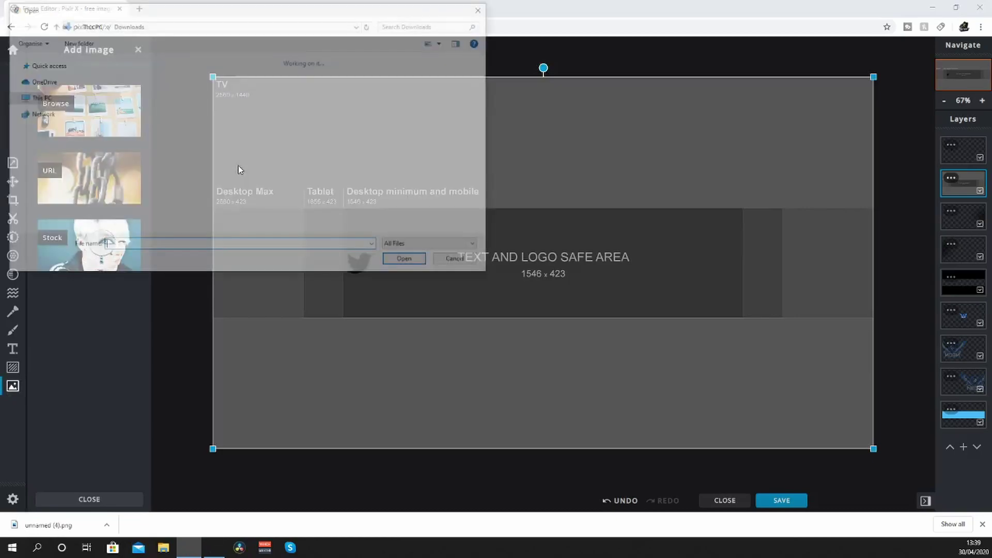
{"action": "left_click", "coordinate": [211, 94]}
{"action": "left_click", "coordinate": [408, 261]}
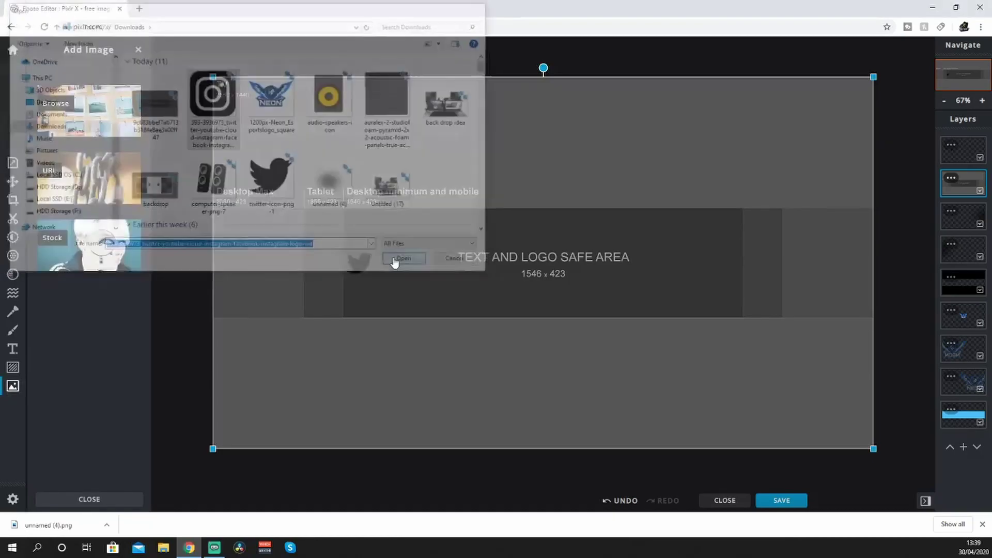
{"action": "left_click", "coordinate": [552, 304]}
{"action": "left_click_drag", "start_coordinate": [365, 88], "coordinate": [719, 255]}
{"action": "left_click", "coordinate": [747, 302]}
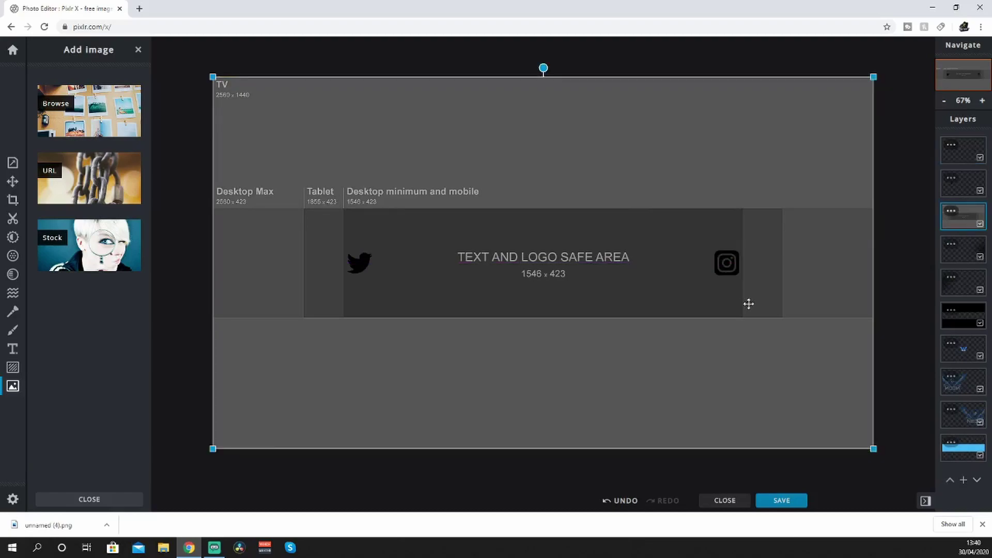
{"action": "left_click_drag", "start_coordinate": [962, 210], "coordinate": [973, 468]}
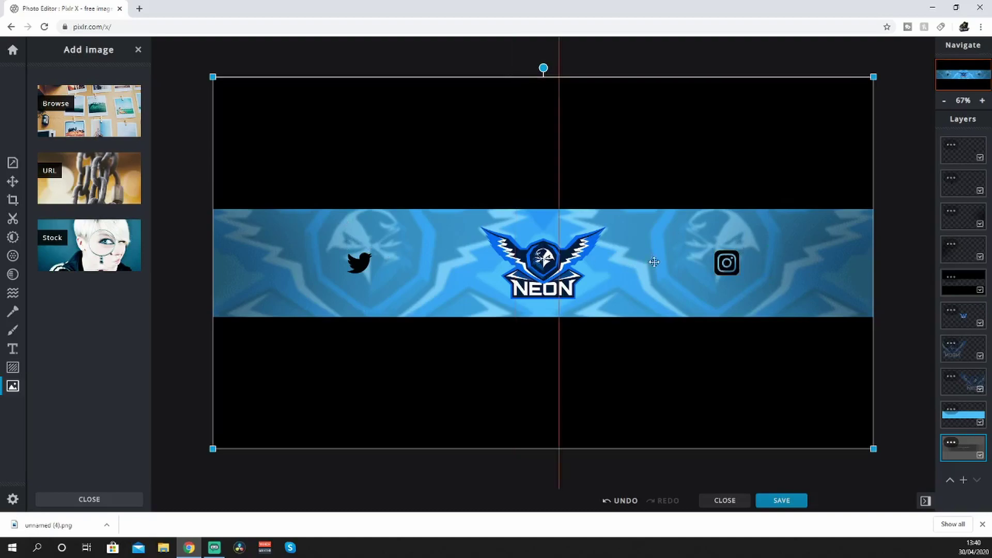
Select the Instagram icon layer and look through the crop, cutout and colour adjustment options.
{"action": "left_click", "coordinate": [970, 160]}
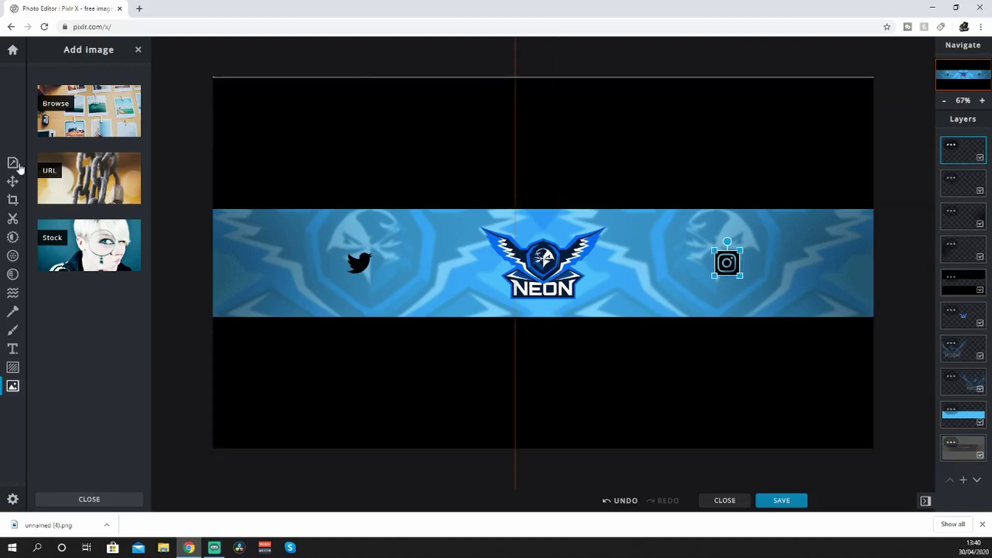
{"action": "left_click", "coordinate": [13, 200]}
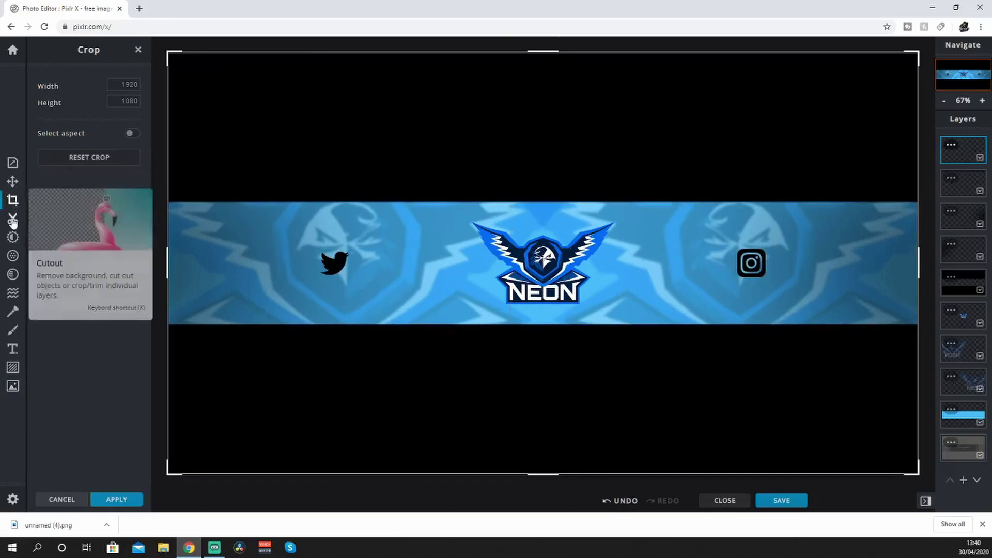
{"action": "left_click", "coordinate": [12, 216]}
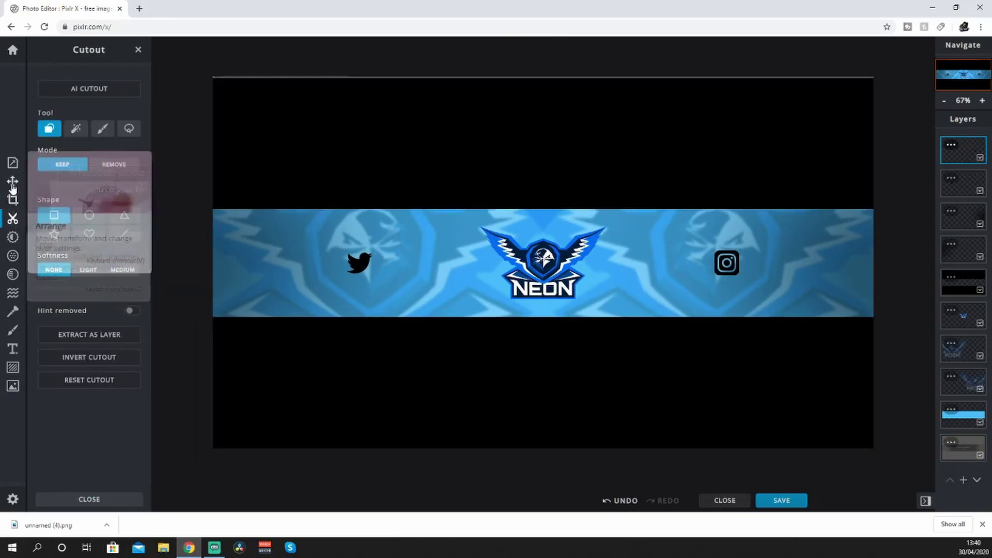
{"action": "left_click", "coordinate": [12, 237]}
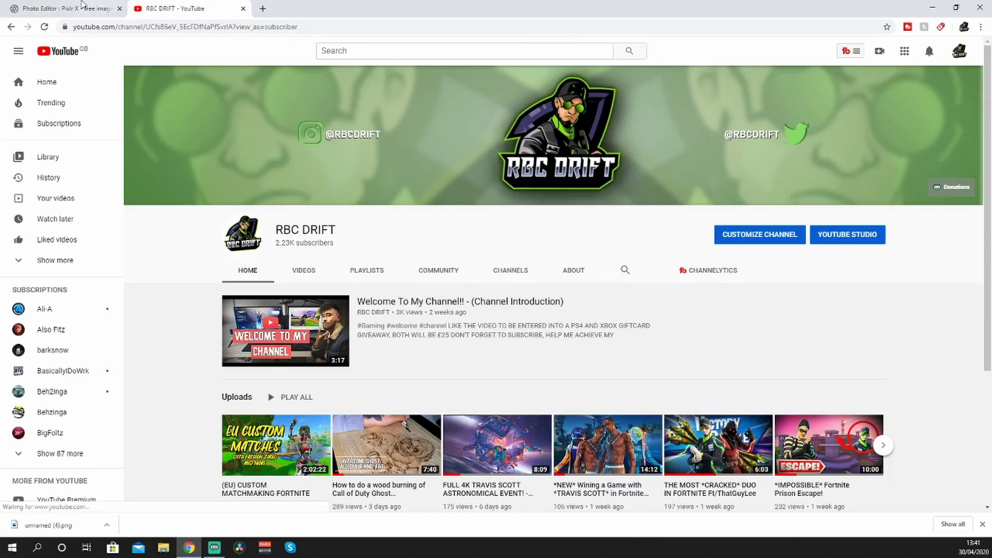
{"action": "key", "text": "ctrl+shift+Tab"}
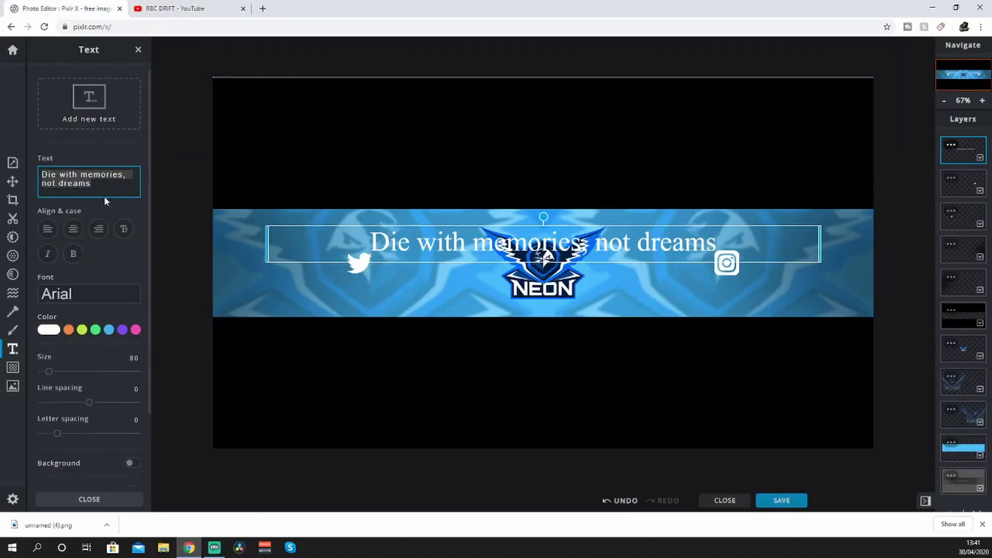
Set the new text layer's font to Daddy Day and delete its default wording.
{"action": "left_click", "coordinate": [95, 296]}
{"action": "scroll", "coordinate": [90, 335], "scroll_direction": "down", "scroll_amount": 20}
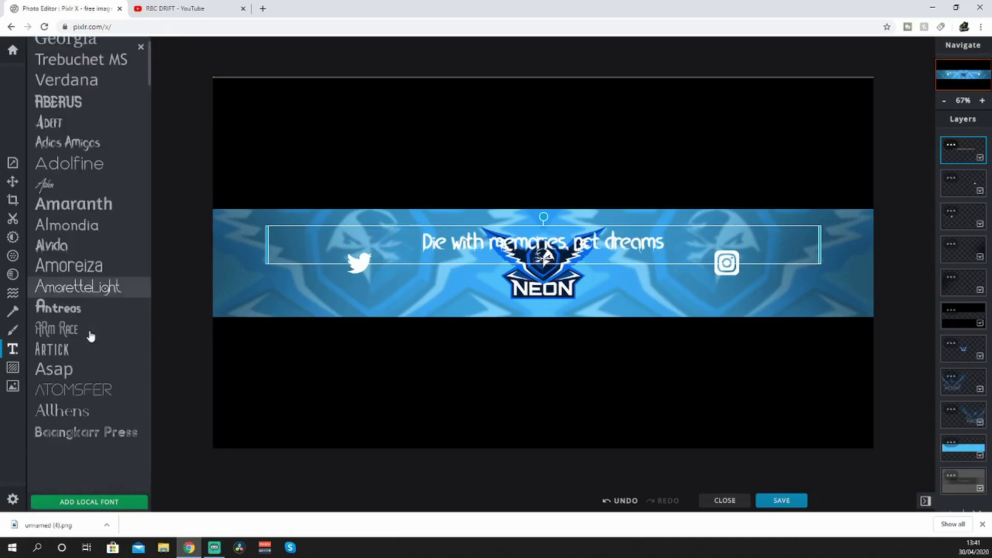
{"action": "left_click", "coordinate": [87, 307]}
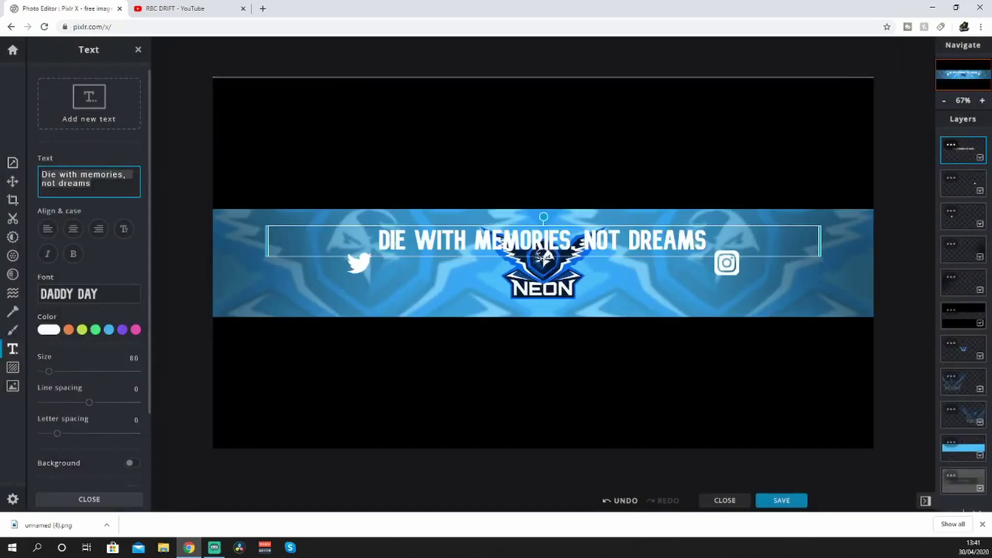
{"action": "key", "text": "ctrl+a"}
{"action": "key", "text": "BackSpace"}
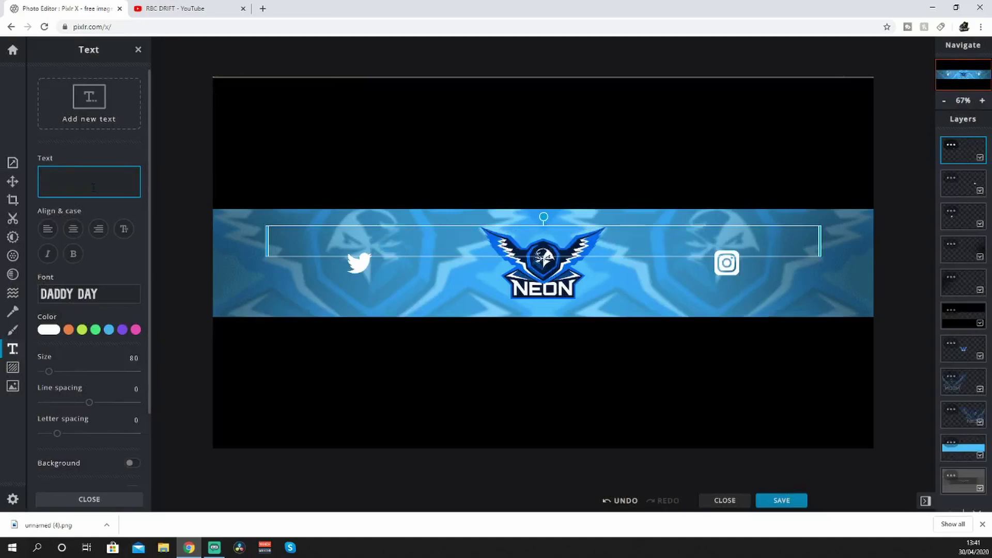
{"action": "type", "text": "@N"}
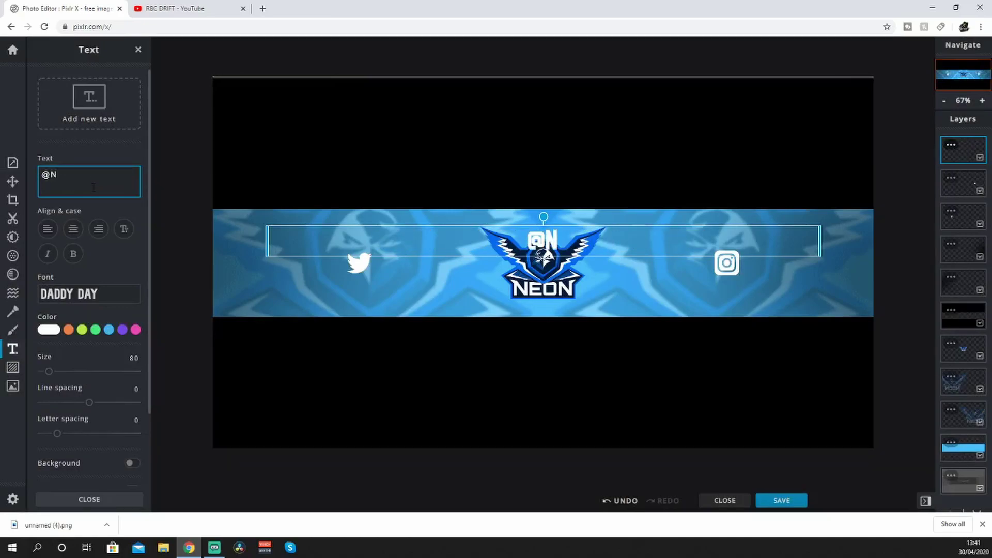
{"action": "type", "text": "EON"}
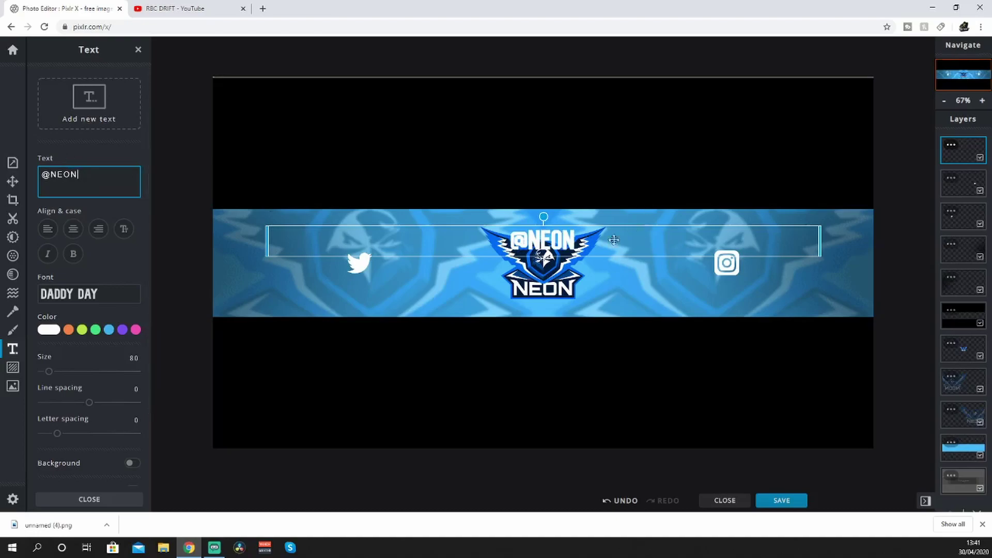
{"action": "left_click_drag", "start_coordinate": [564, 238], "coordinate": [427, 260]}
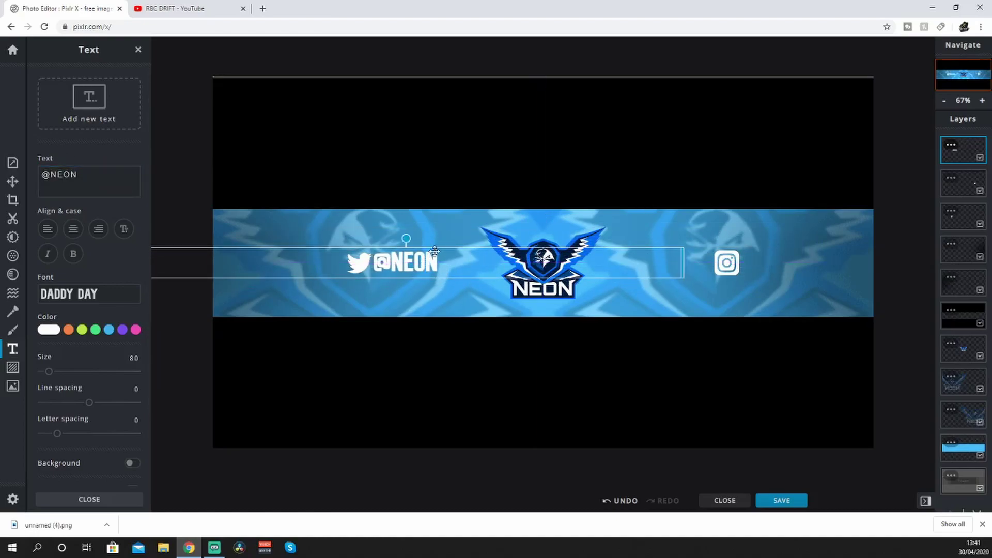
{"action": "left_click_drag", "start_coordinate": [46, 372], "coordinate": [46, 371]}
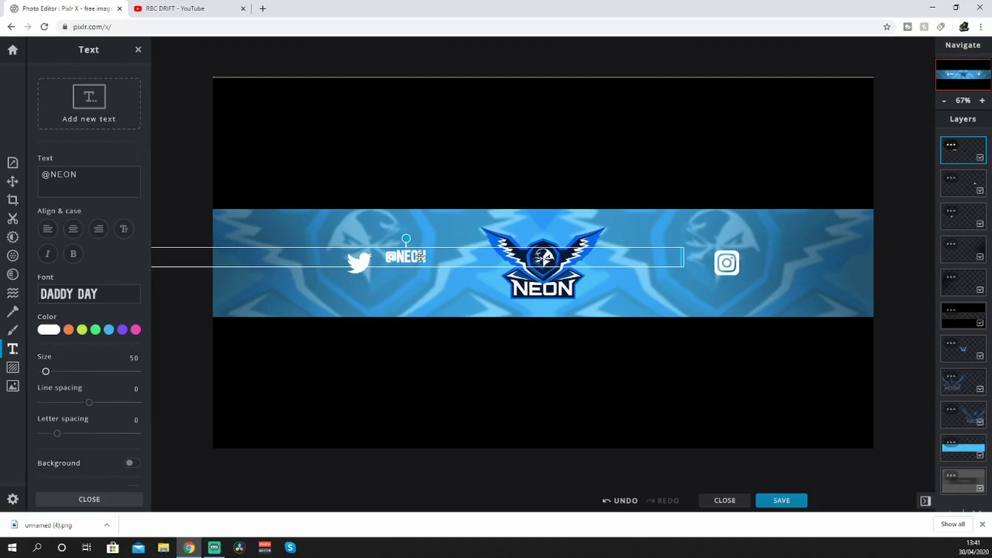
{"action": "left_click_drag", "start_coordinate": [416, 256], "coordinate": [406, 264]}
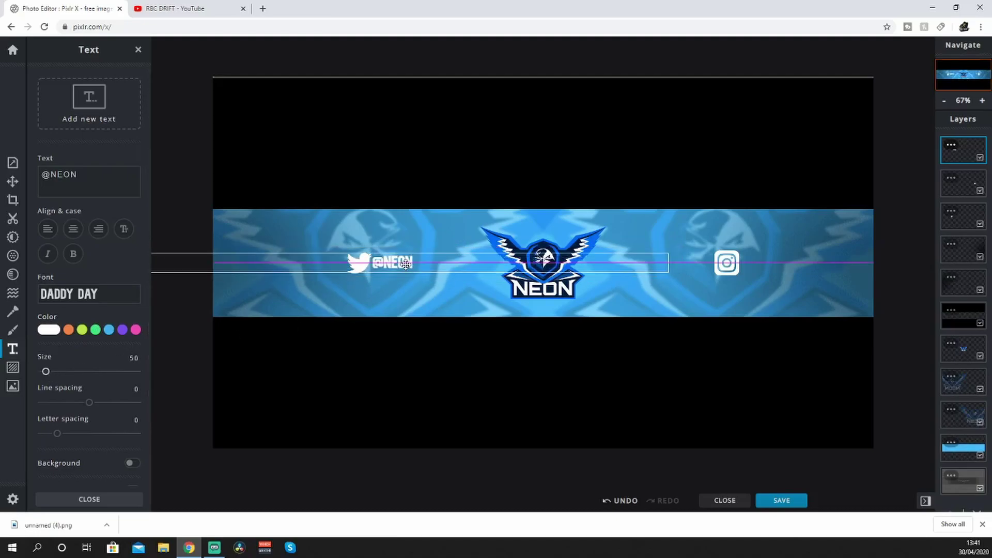
{"action": "left_click", "coordinate": [404, 299]}
{"action": "left_click", "coordinate": [426, 272]}
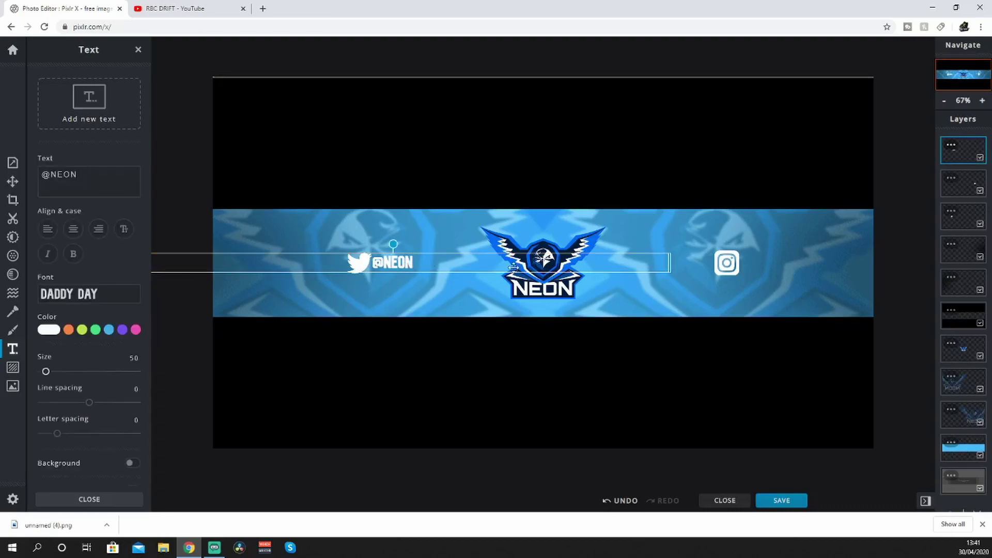
{"action": "left_click", "coordinate": [951, 145]}
{"action": "left_click", "coordinate": [898, 318]}
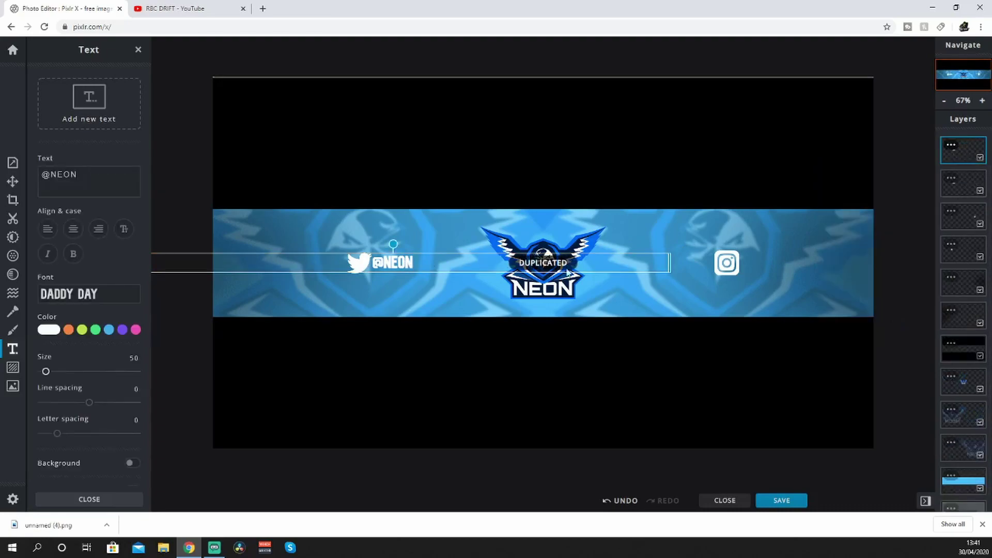